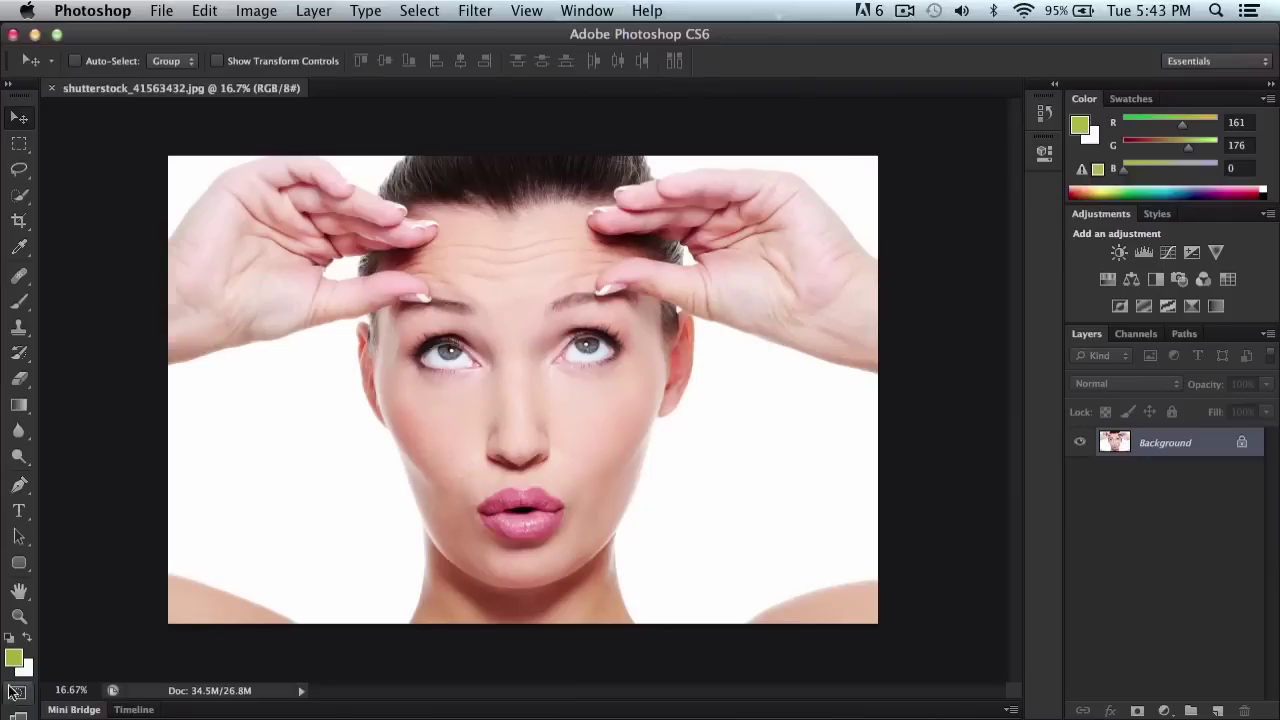
Reset colours to default black and white and fit the whole portrait to the window height
click(15, 638)
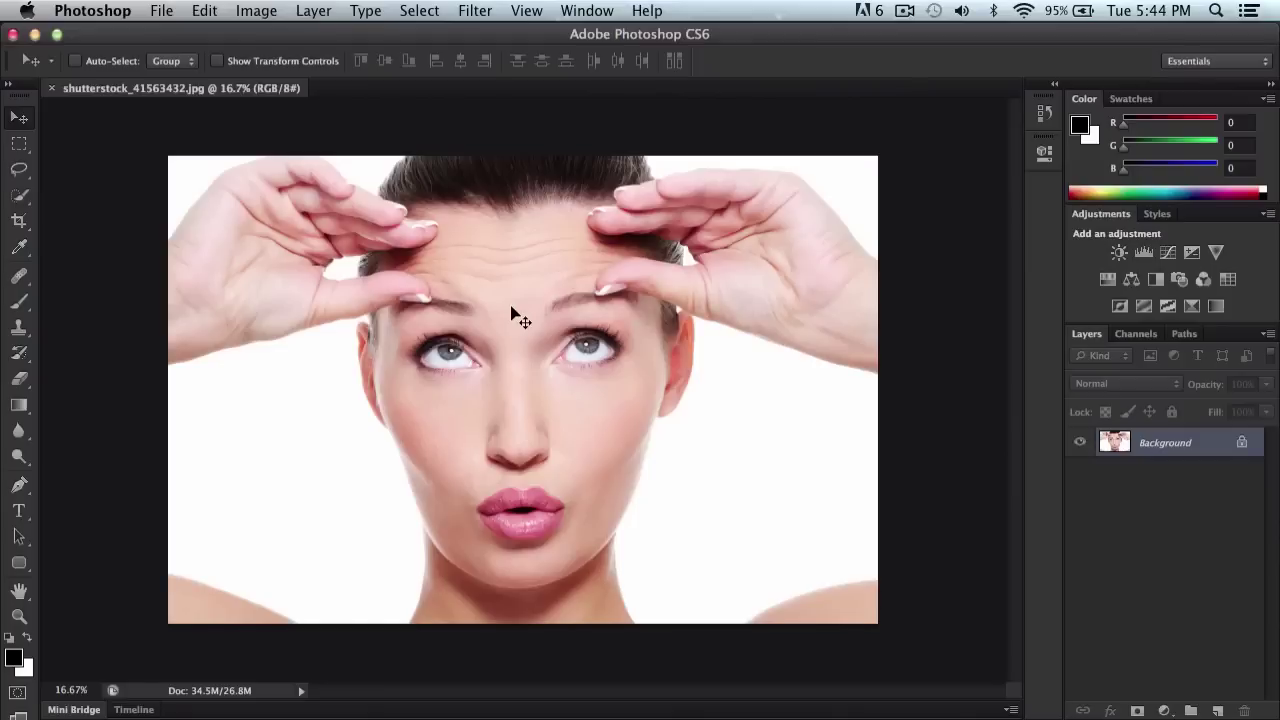
key(super+equal)
key(super+equal)
key(super+equal)
key(super+equal)
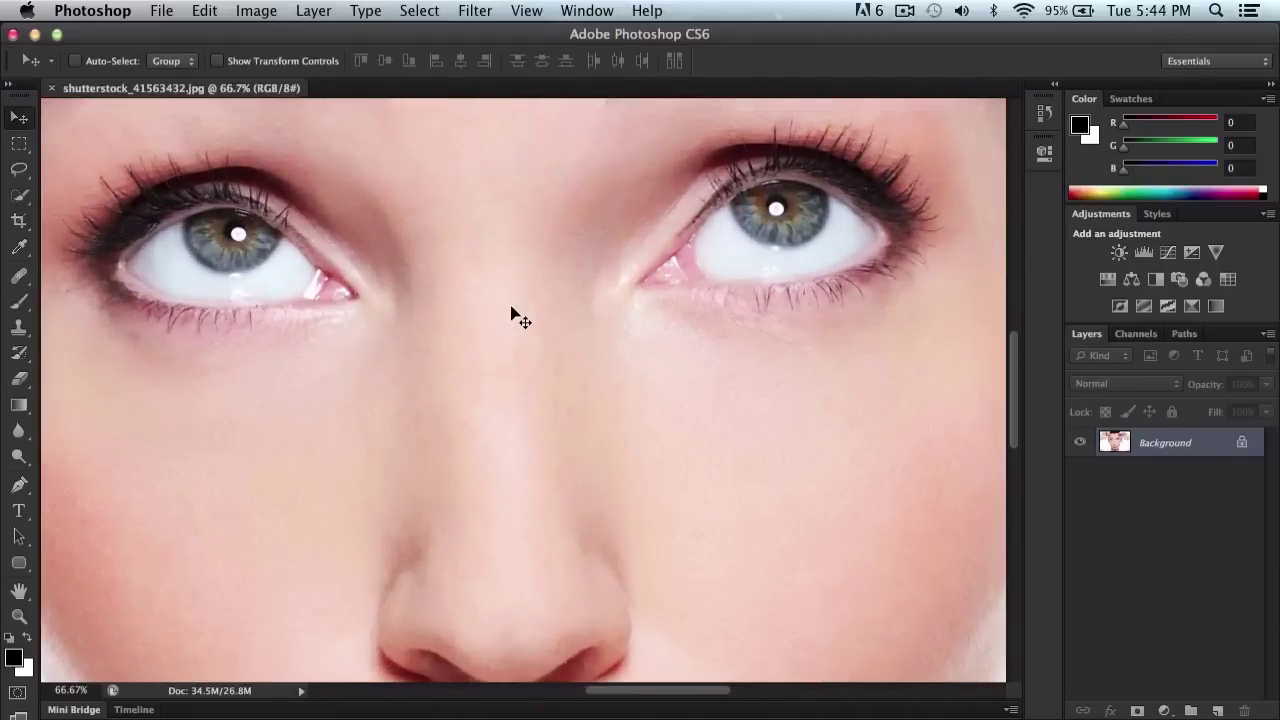
key(super+minus)
key(super+minus)
key(super+minus)
key(super+minus)
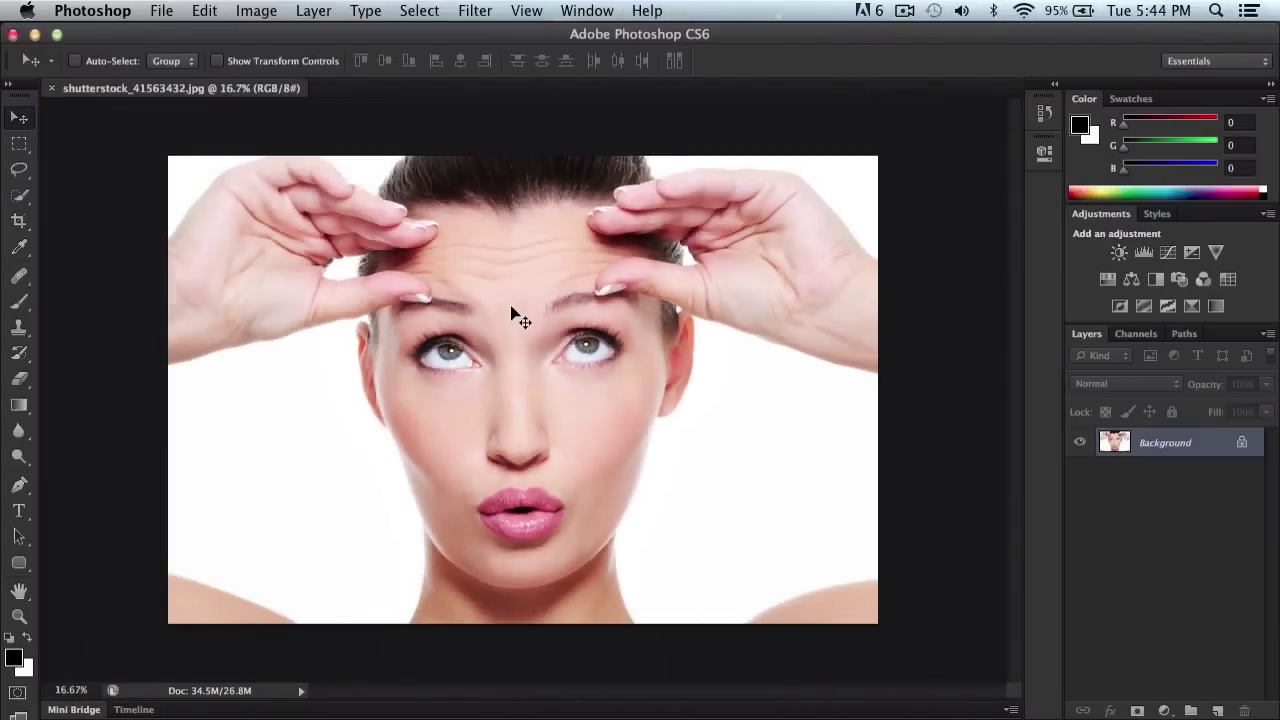
key(super+0)
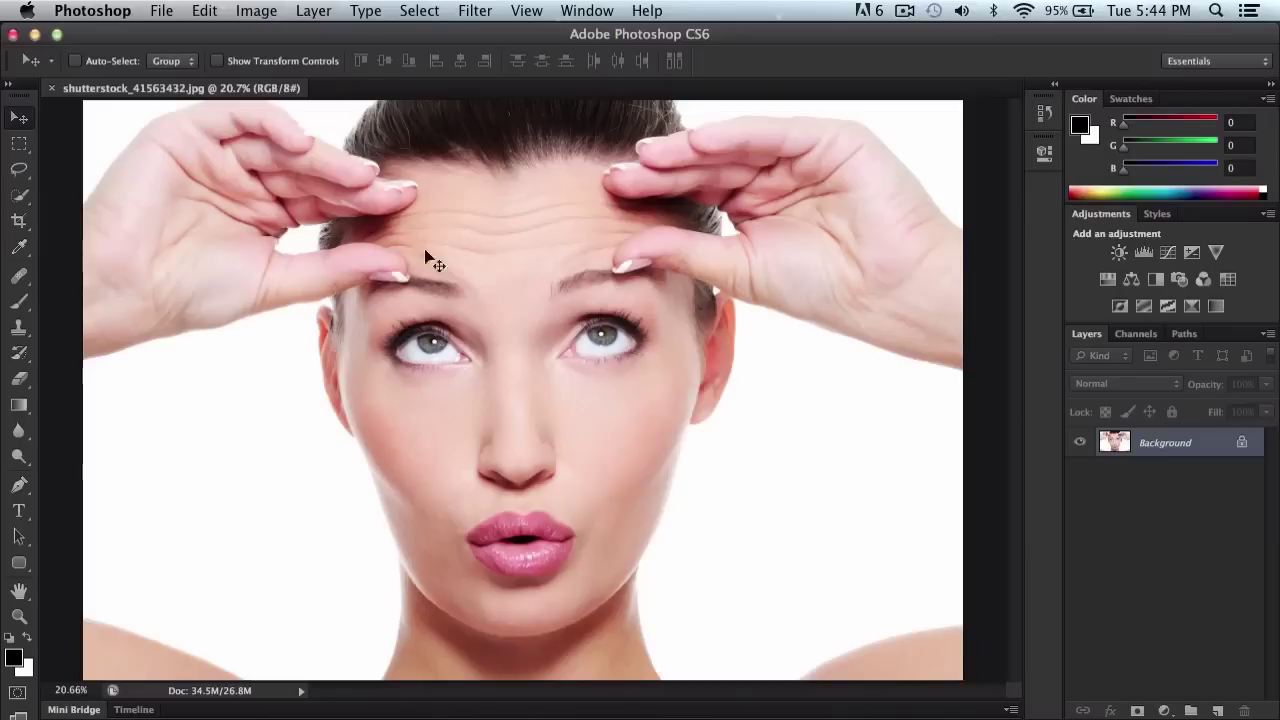
Choose the standard Brush Tool from the painting flyout over Pencil and Mixer Brush
click(19, 143)
click(19, 118)
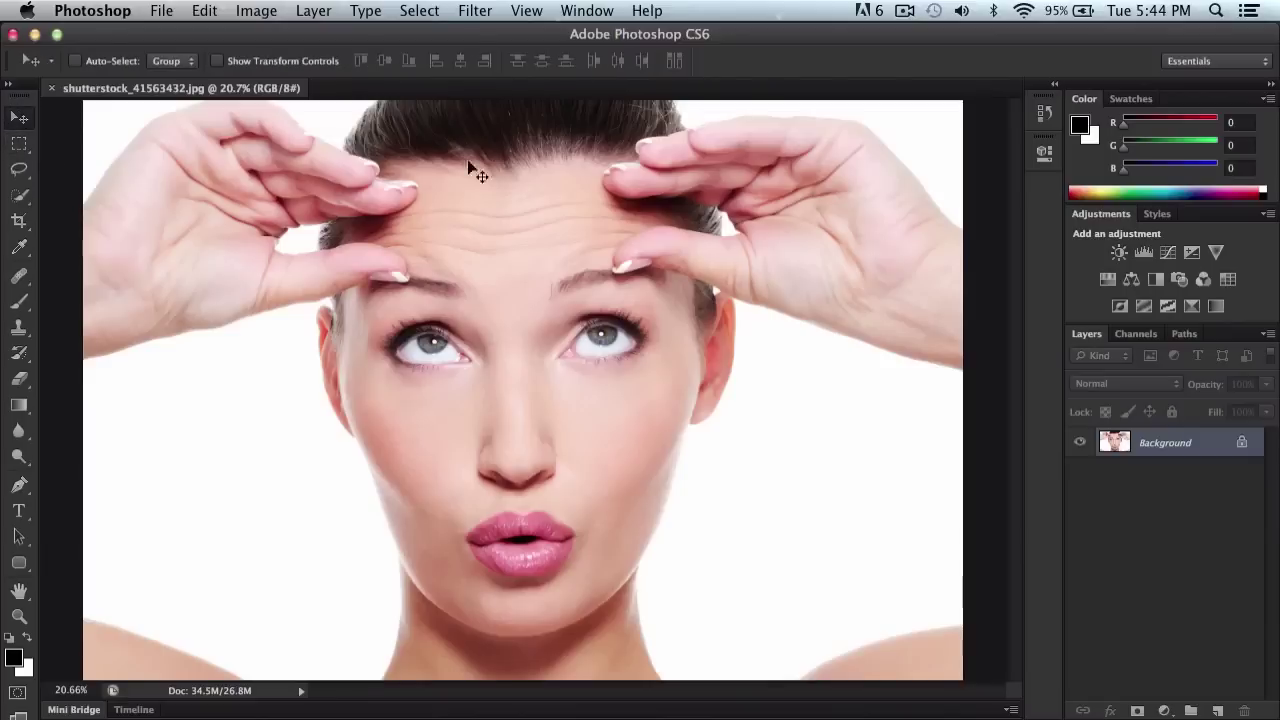
click(22, 302)
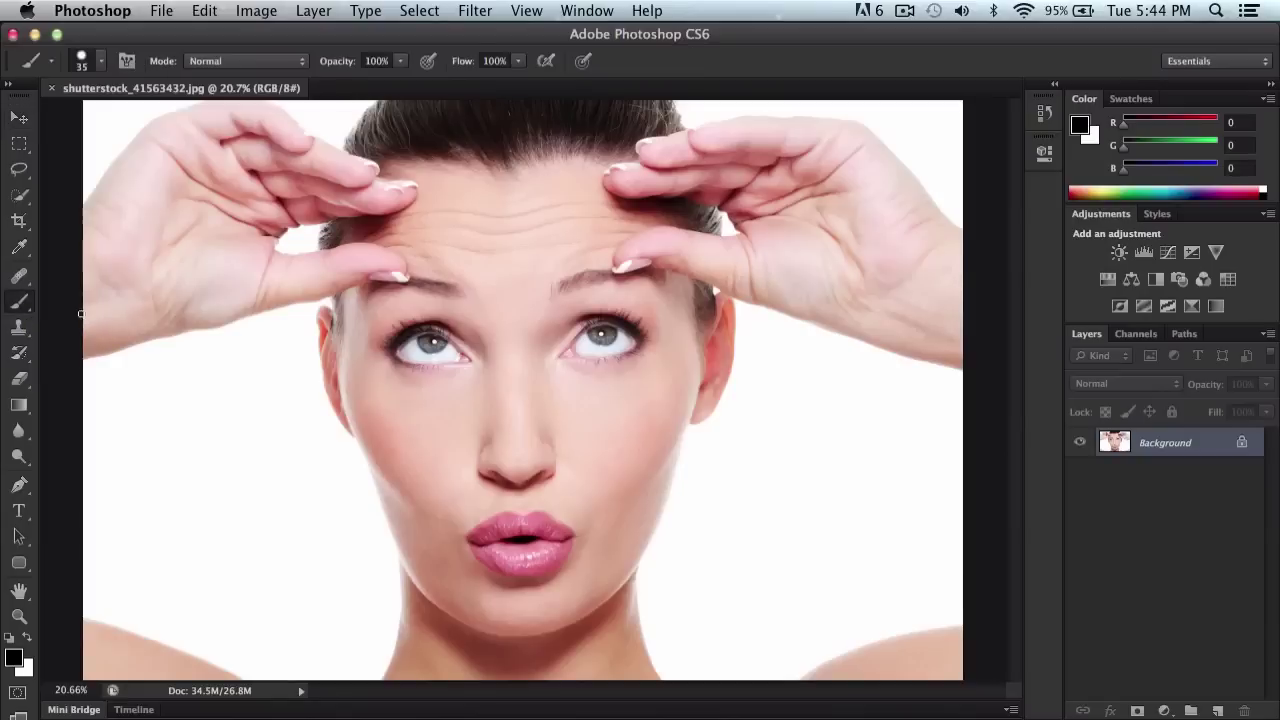
right_click(24, 304)
click(24, 306)
right_click(24, 306)
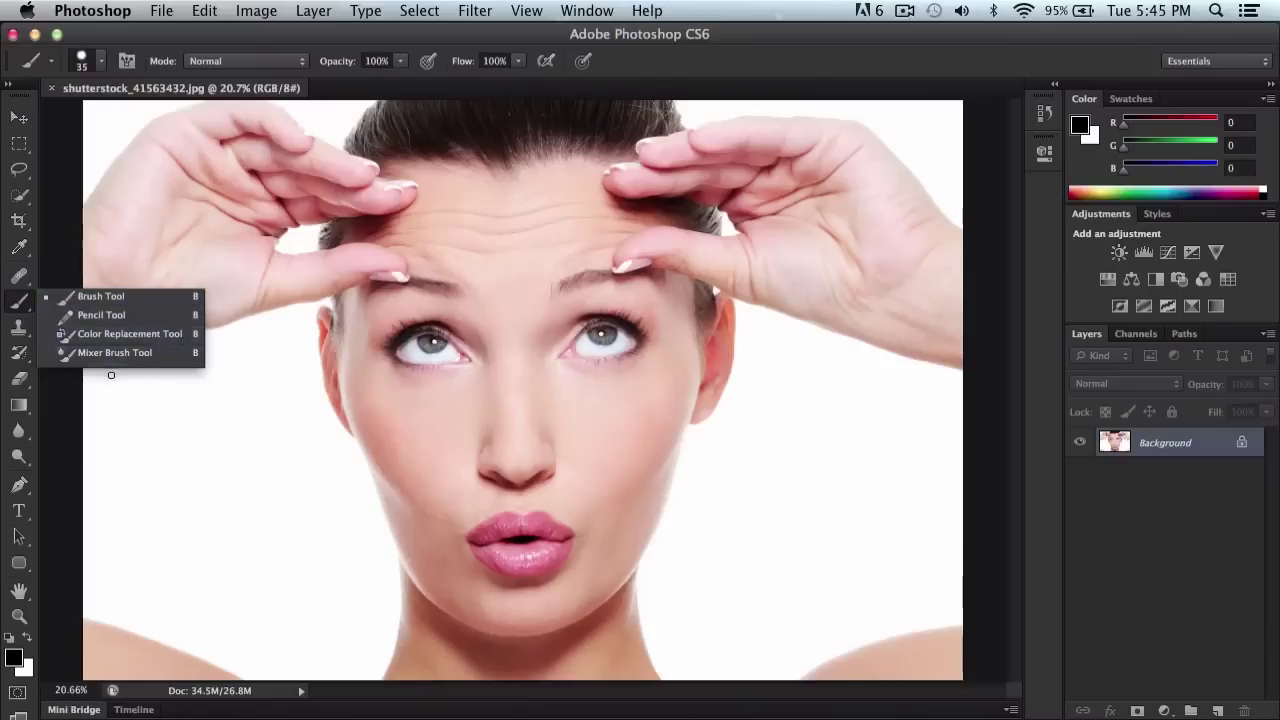
click(86, 298)
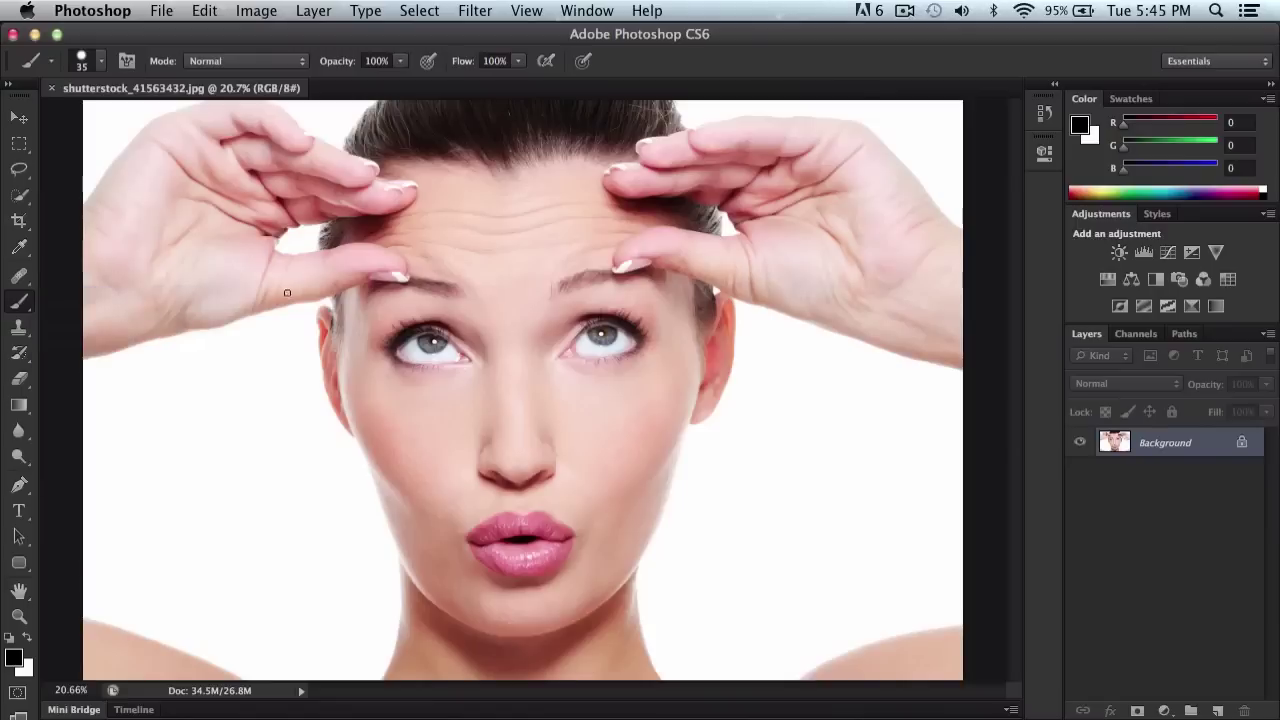
Try brush sizes between 100 and 250 px with the bracket keys
key(bracketright)
key(bracketright)
key(bracketright)
key(bracketright)
key(bracketright)
key(bracketright)
key(bracketright)
key(bracketright)
key(bracketright)
key(bracketright)
key(bracketright)
key(bracketright)
key(bracketright)
key(bracketright)
key(bracketright)
key(bracketleft)
key(bracketleft)
key(bracketleft)
key(bracketleft)
key(bracketleft)
key(bracketleft)
key(bracketright)
key(bracketright)
key(bracketright)
key(bracketright)
key(bracketright)
key(bracketright)
key(bracketleft)
key(bracketleft)
key(bracketleft)
key(bracketright)
key(bracketright)
key(bracketright)
key(bracketleft)
key(bracketleft)
key(bracketleft)
Adjust the size in the brush picker, then settle on a 200 px, 100% hardness brush
click(103, 60)
click(144, 119)
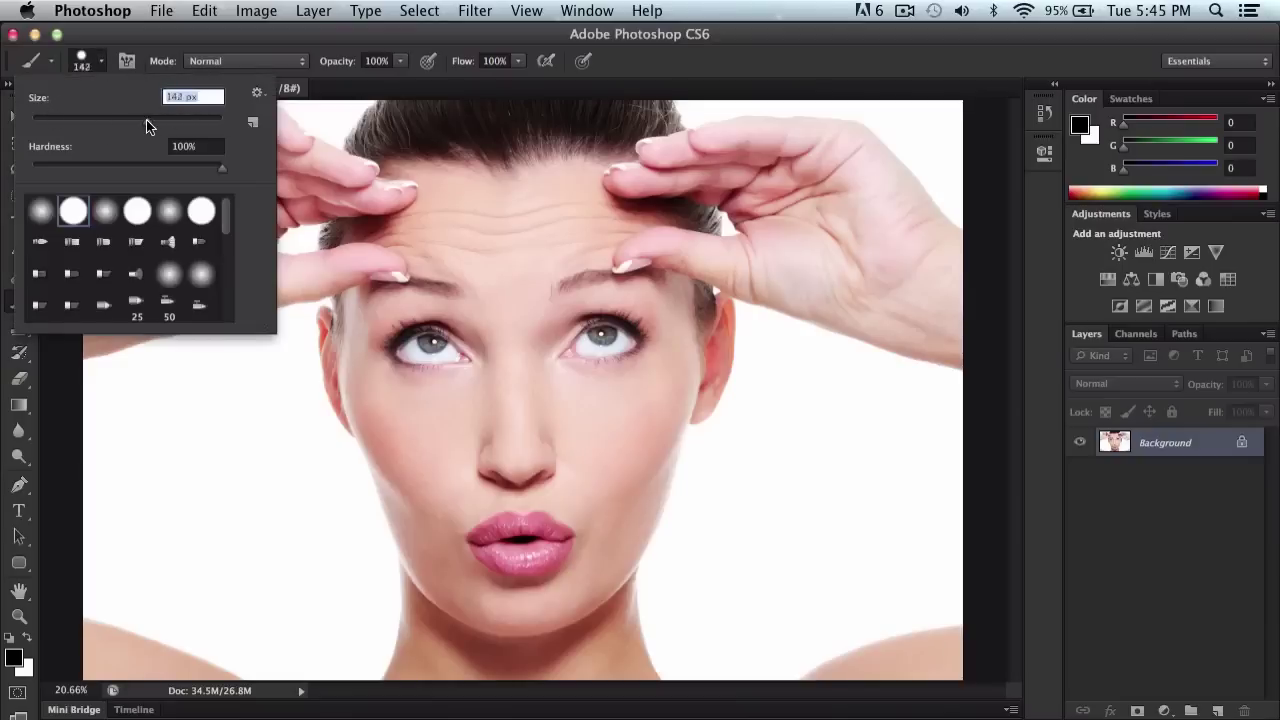
drag(150, 120, 186, 120)
key(BackSpace)
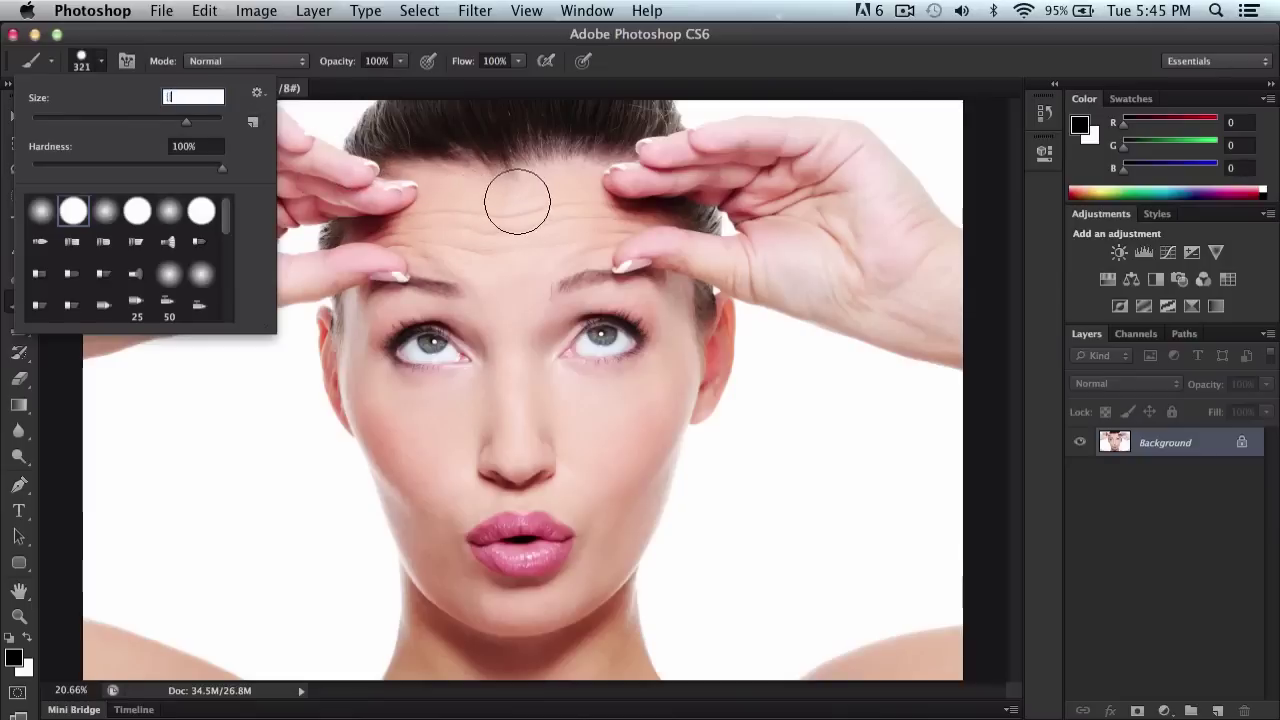
click(136, 119)
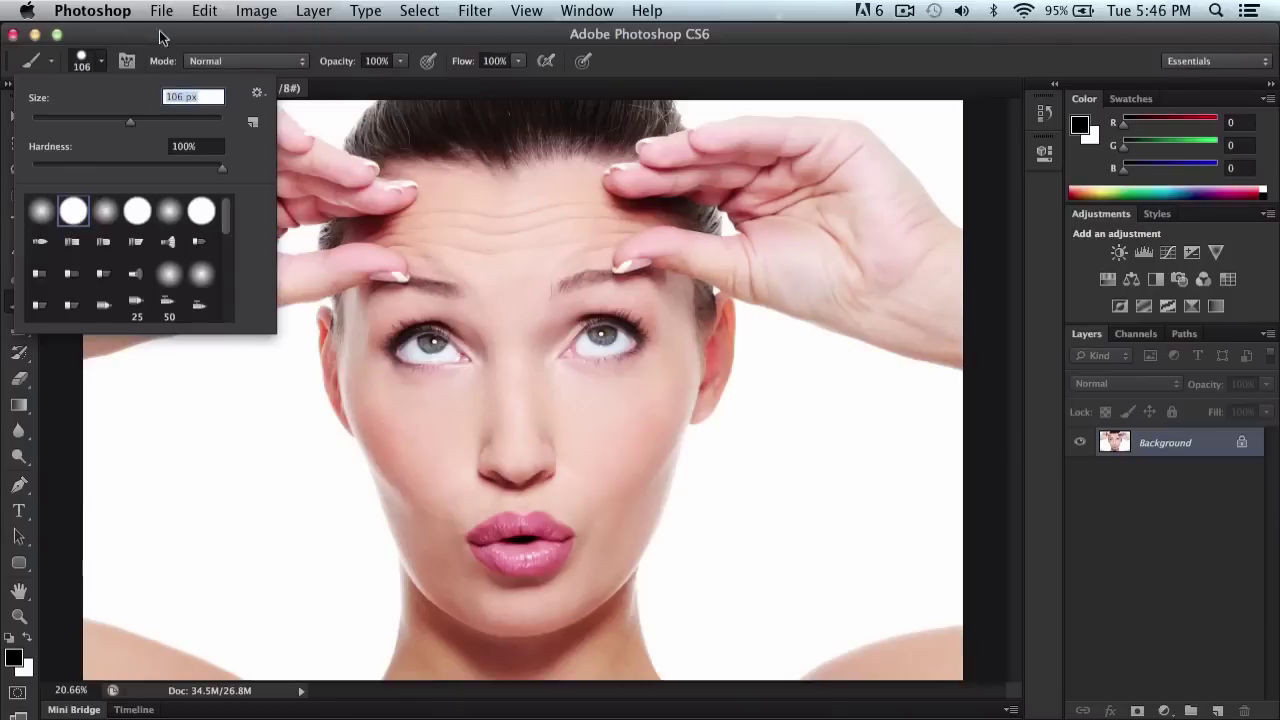
click(200, 37)
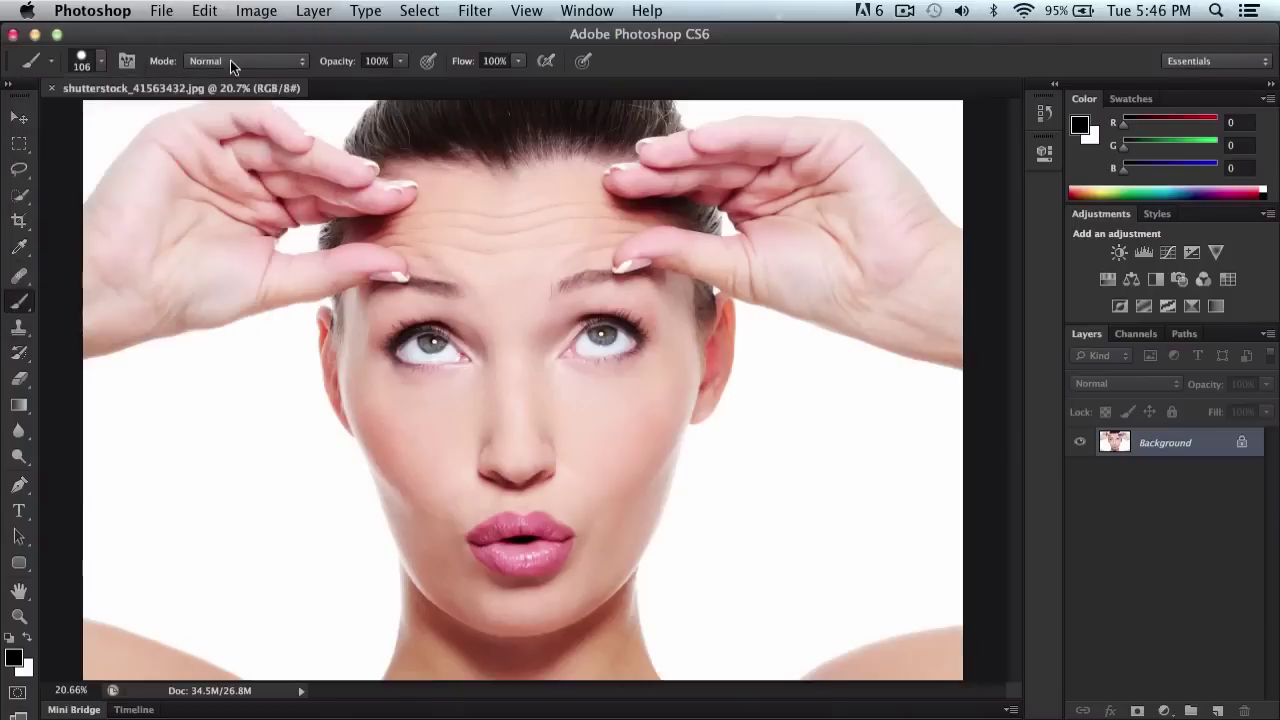
key(bracketright)
key(bracketright)
key(bracketright)
key(bracketright)
Enter Quick Mask mode, browse the menus, and toggle Quick Mask off and back on
key(q)
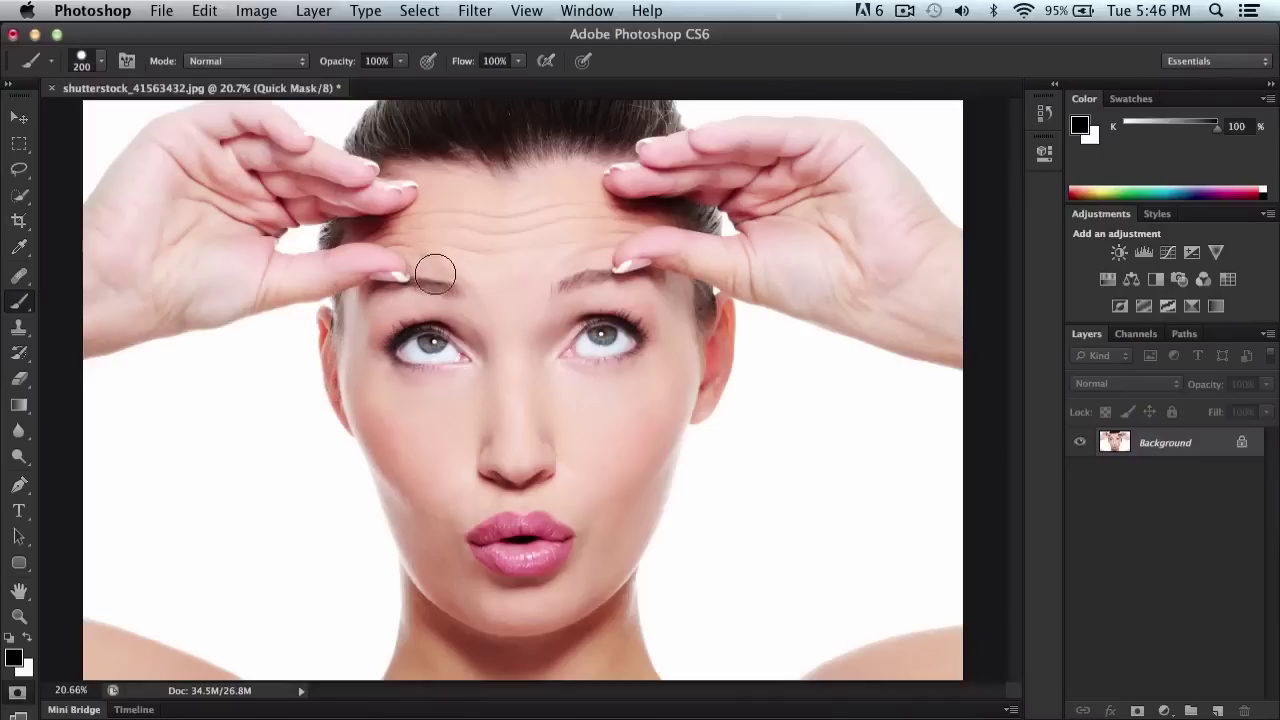
click(590, 10)
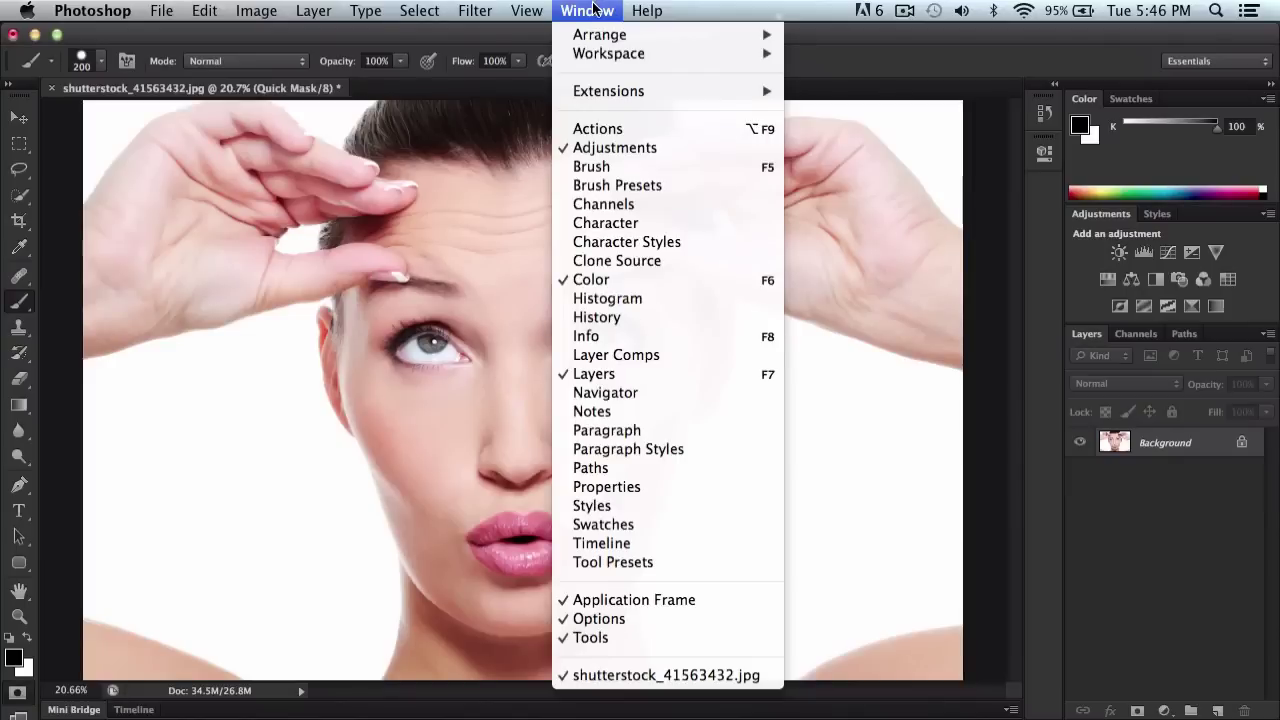
mouse_move(502, 6)
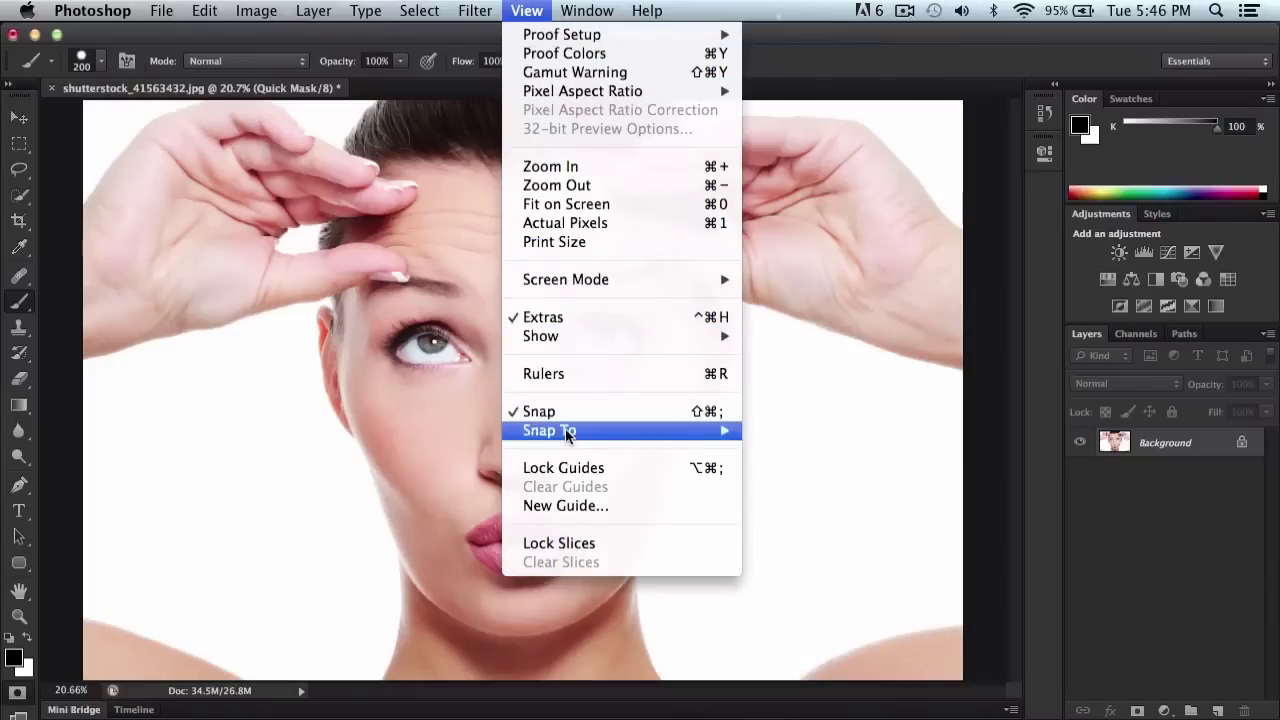
mouse_move(608, 95)
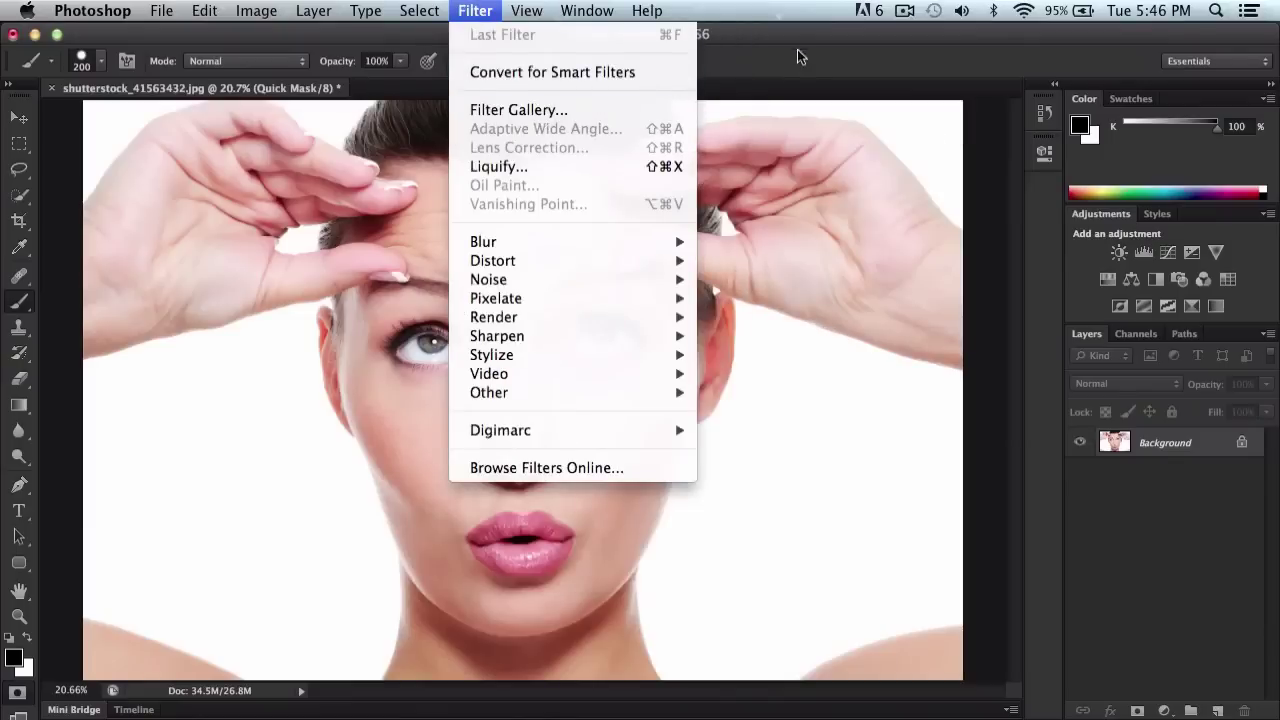
click(800, 57)
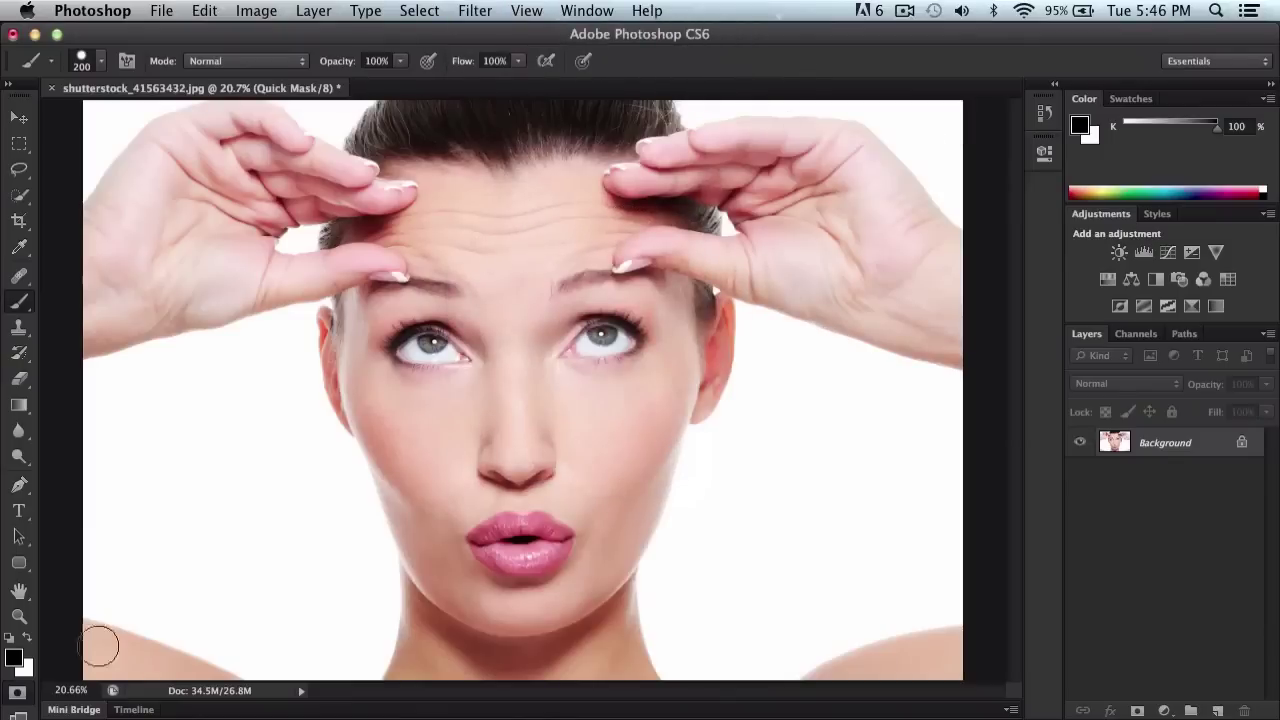
click(31, 695)
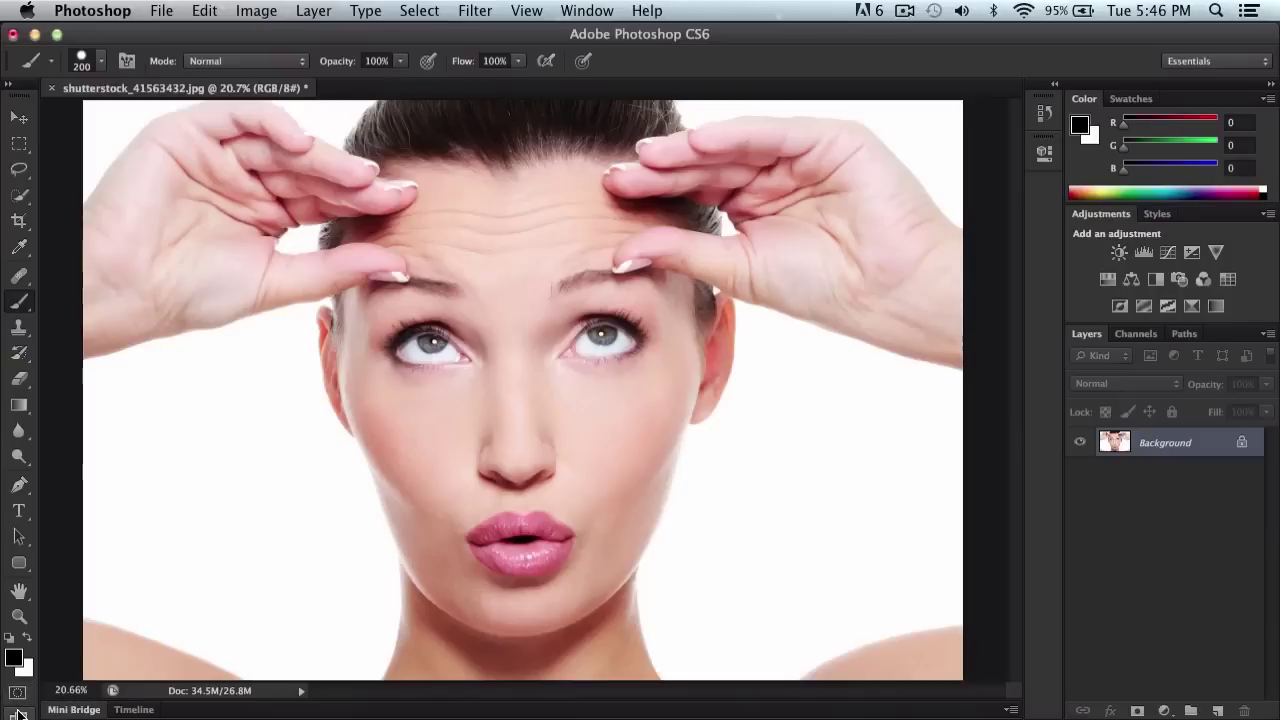
click(17, 693)
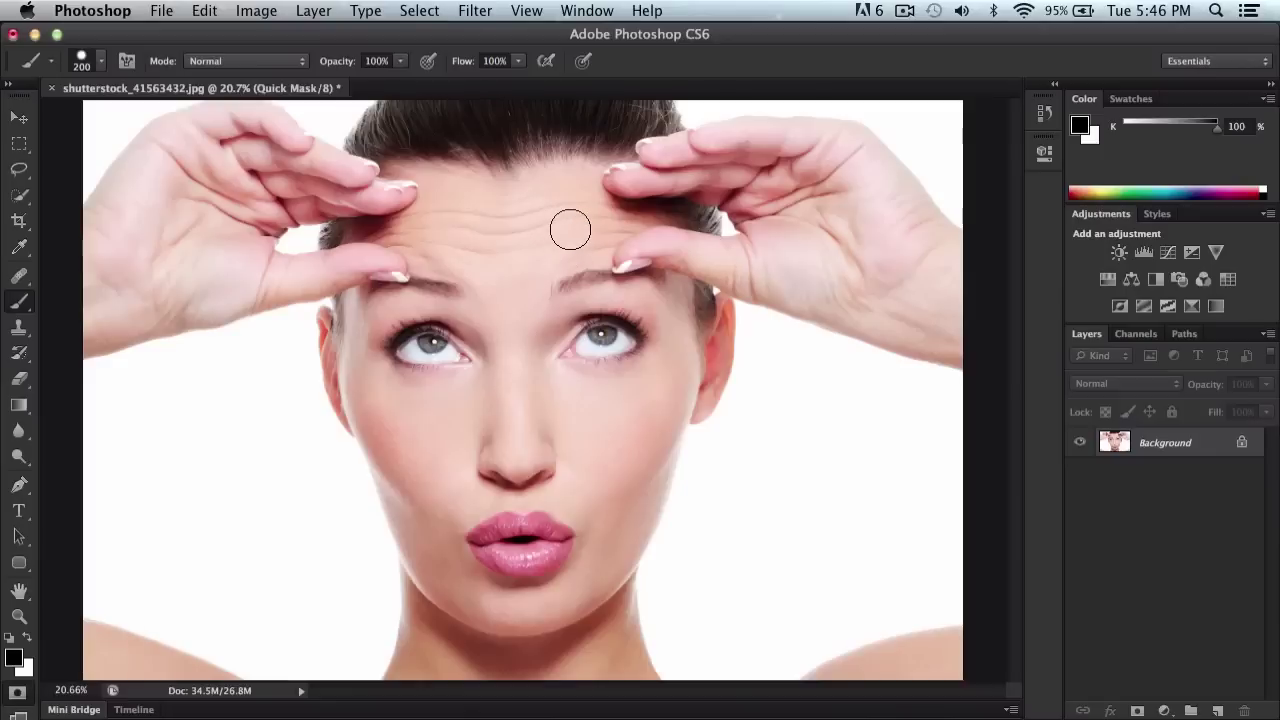
Paint mask over the forehead and left cheek, undoing stray forehead and nose-tip strokes
mouse_move(562, 209)
mouse_down()
mouse_move(535, 242)
mouse_move(506, 229)
mouse_move(559, 234)
mouse_up()
key(super+z)
mouse_move(449, 191)
mouse_down()
mouse_move(545, 181)
mouse_move(465, 209)
mouse_move(509, 219)
mouse_move(495, 213)
mouse_move(503, 388)
mouse_move(416, 401)
mouse_move(599, 403)
mouse_move(529, 380)
mouse_move(655, 386)
mouse_move(598, 454)
mouse_move(493, 430)
mouse_up()
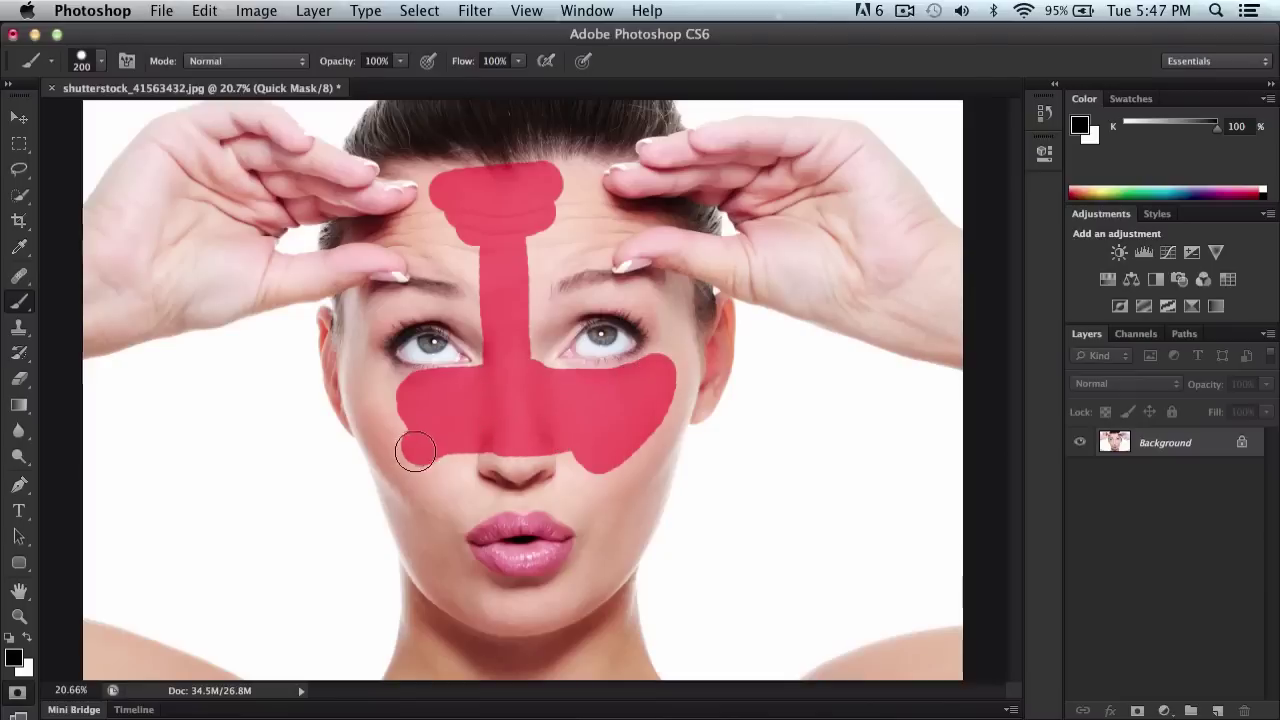
mouse_move(425, 457)
mouse_down()
mouse_move(458, 448)
mouse_move(453, 465)
mouse_move(425, 443)
mouse_move(569, 431)
mouse_up()
mouse_move(516, 484)
mouse_down()
mouse_move(479, 466)
mouse_move(571, 440)
mouse_move(580, 486)
mouse_up()
key(super+z)
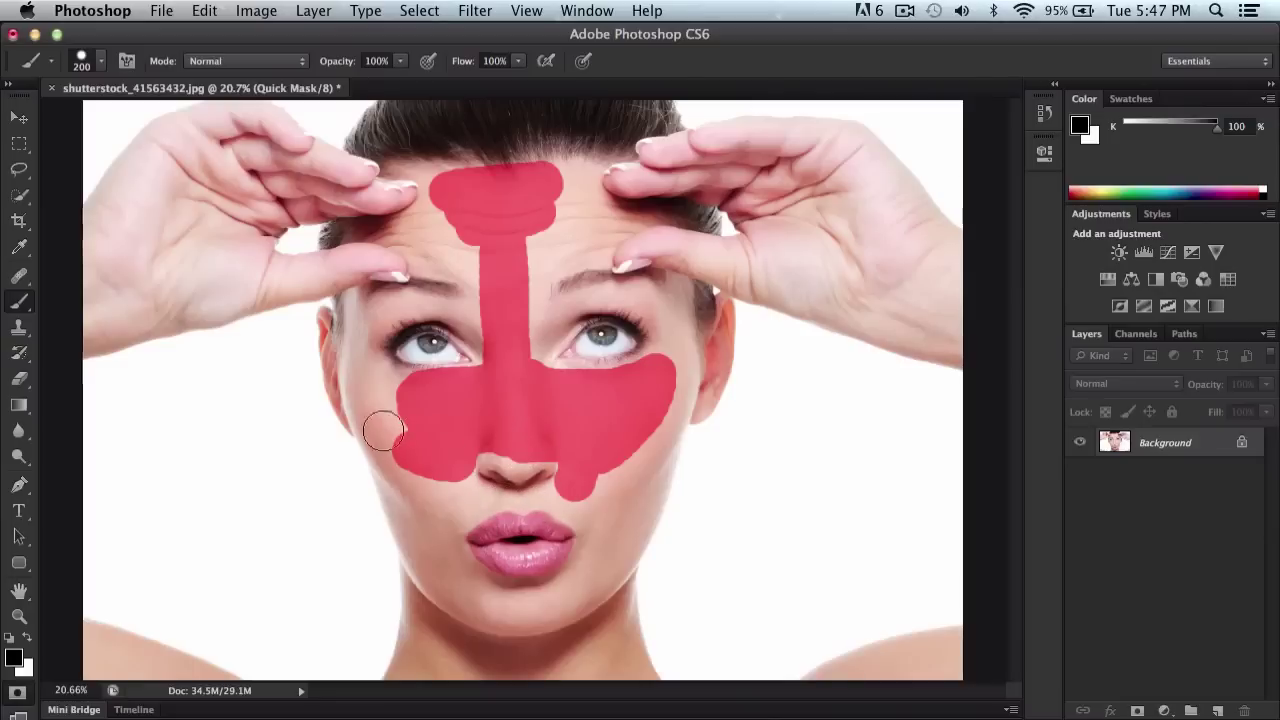
mouse_move(395, 425)
mouse_down()
mouse_move(374, 393)
mouse_move(441, 584)
mouse_move(544, 596)
mouse_move(603, 562)
mouse_up()
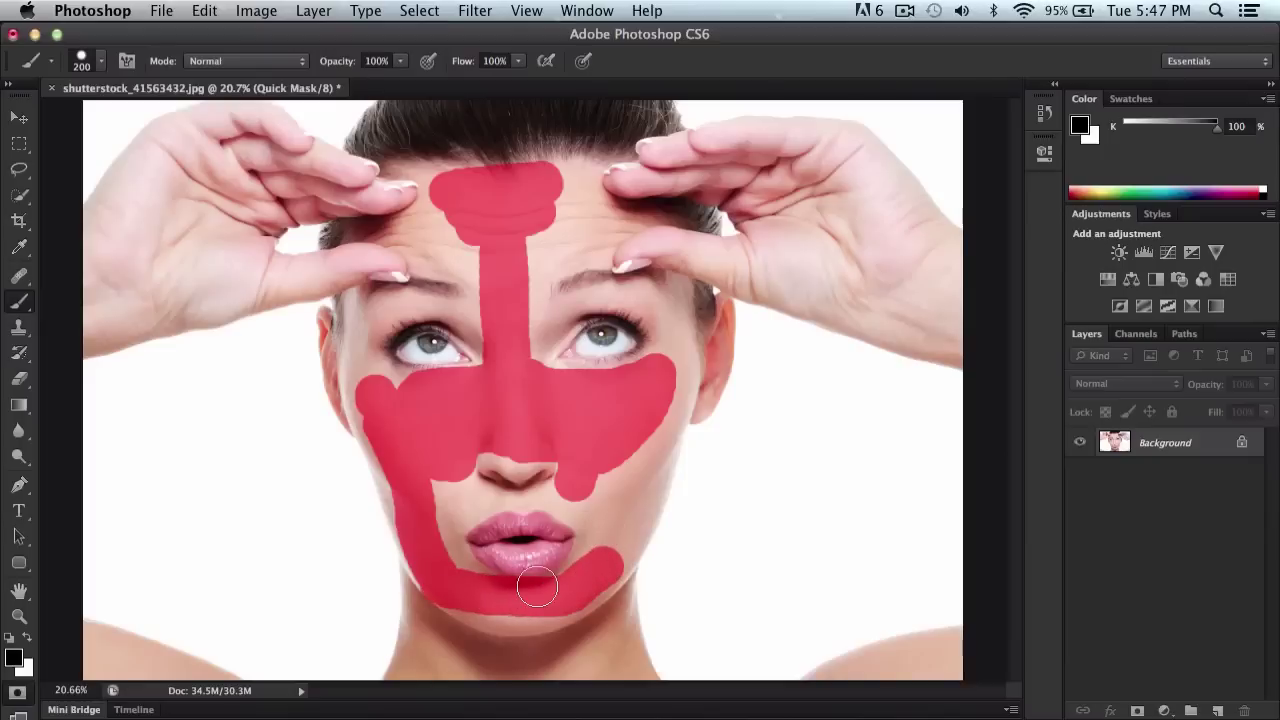
Shrink the brush to 125 px and repaint the mask along the right cheek toward the chin
key(super+equal)
key(super+equal)
key(super+equal)
scroll(575, 550, down, 2)
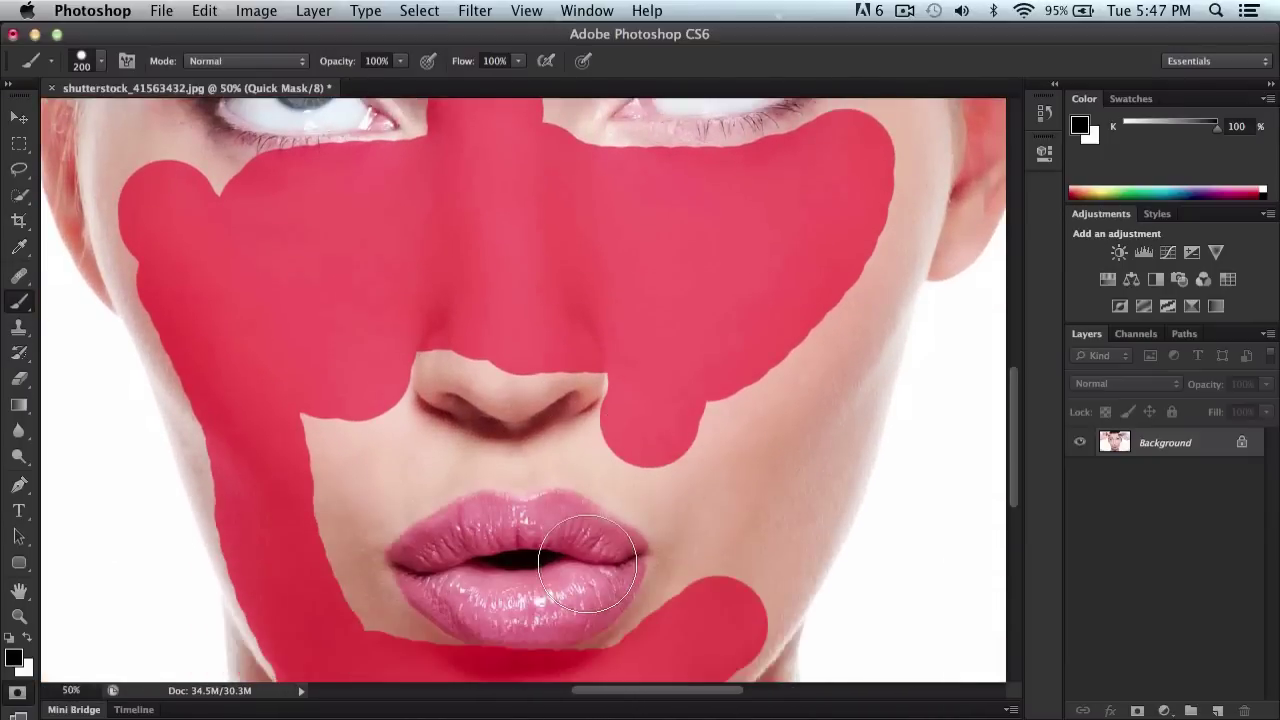
scroll(587, 563, down, 1)
scroll(560, 600, down, 1)
key(super+z)
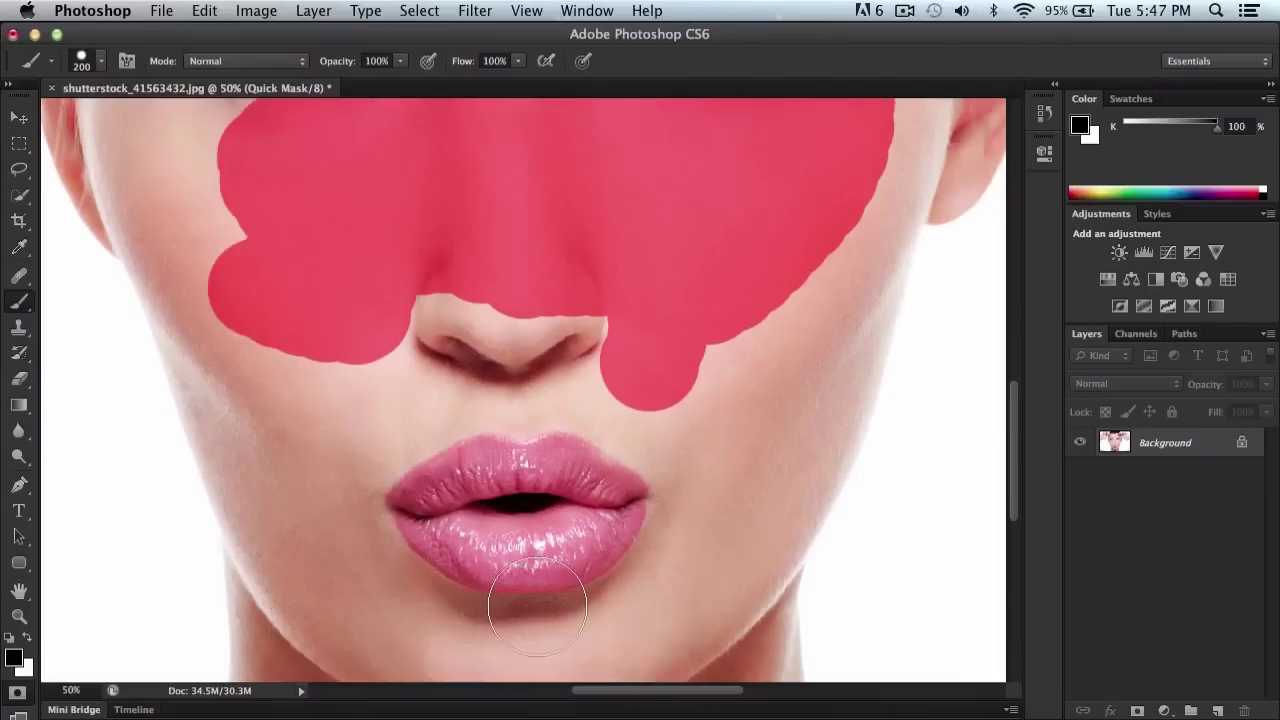
scroll(537, 604, down, 1)
key(bracketleft)
key(bracketleft)
key(bracketleft)
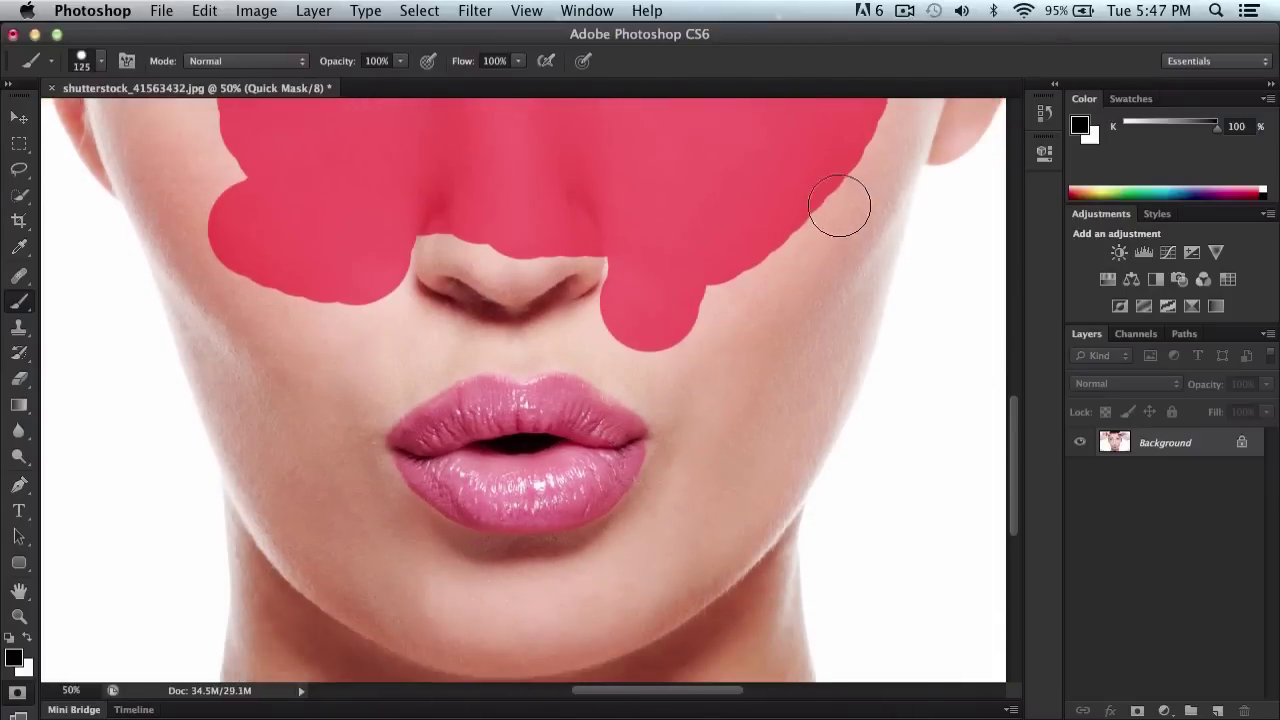
mouse_move(836, 202)
mouse_down()
mouse_move(720, 280)
mouse_move(746, 474)
mouse_move(726, 322)
mouse_move(706, 480)
mouse_move(675, 530)
mouse_move(705, 540)
mouse_move(470, 645)
mouse_move(557, 591)
mouse_move(578, 604)
mouse_up()
key(super+z)
mouse_move(790, 255)
mouse_down()
mouse_move(714, 485)
mouse_move(732, 341)
mouse_move(682, 522)
mouse_move(741, 279)
mouse_move(692, 463)
mouse_move(626, 554)
mouse_move(403, 578)
mouse_move(527, 610)
mouse_move(617, 597)
mouse_move(459, 640)
mouse_move(603, 609)
mouse_move(695, 526)
mouse_move(789, 393)
mouse_move(851, 285)
mouse_move(853, 197)
mouse_move(785, 381)
mouse_move(810, 213)
mouse_move(768, 347)
mouse_move(709, 412)
mouse_move(701, 298)
mouse_move(677, 384)
mouse_move(695, 451)
mouse_move(679, 495)
mouse_move(613, 562)
mouse_move(512, 578)
mouse_move(434, 570)
mouse_move(371, 535)
mouse_up()
key(super+minus)
key(super+minus)
key(super+minus)
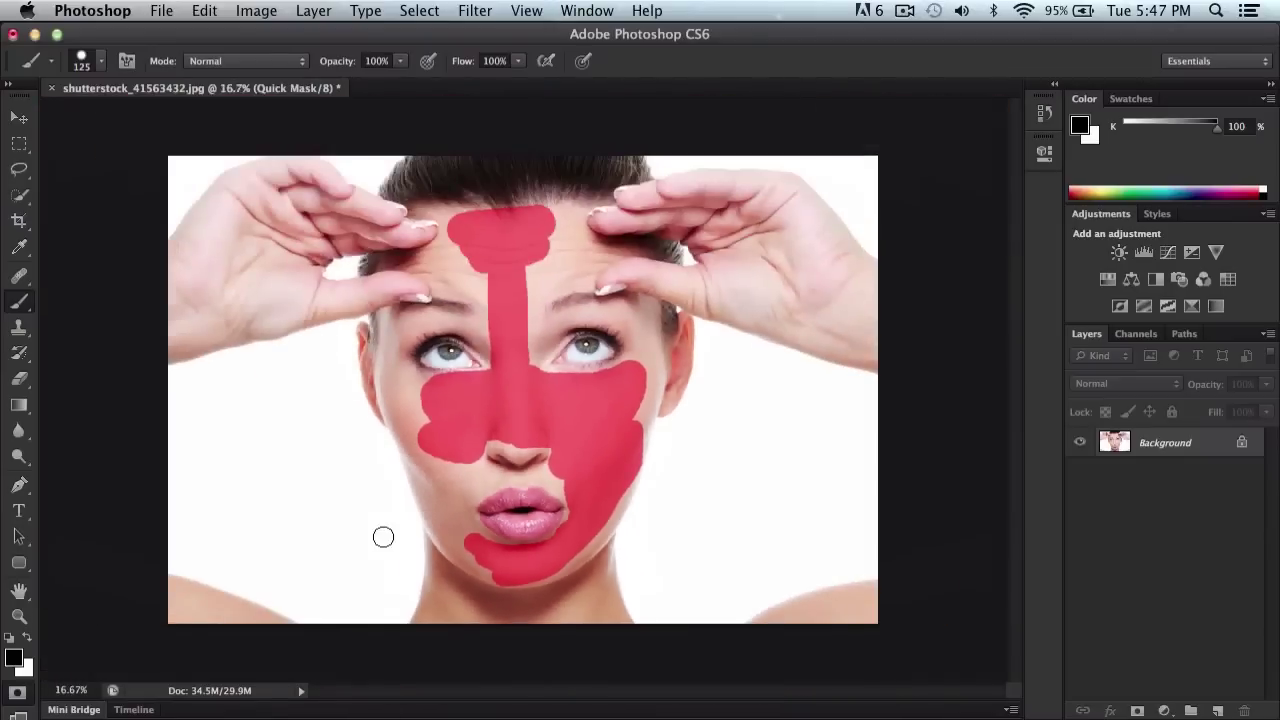
Mask the left cheek, forehead and nose bridge, then zoom in to check the lip edges
mouse_move(458, 444)
mouse_down()
mouse_move(461, 477)
mouse_move(432, 445)
mouse_move(417, 460)
mouse_move(456, 551)
mouse_move(437, 524)
mouse_move(501, 579)
mouse_move(469, 547)
mouse_move(441, 475)
mouse_move(482, 550)
mouse_move(467, 513)
mouse_up()
mouse_move(416, 450)
mouse_down()
mouse_move(399, 385)
mouse_move(438, 432)
mouse_move(405, 360)
mouse_up()
mouse_move(473, 278)
mouse_down()
mouse_move(508, 342)
mouse_move(548, 319)
mouse_move(527, 316)
mouse_move(516, 281)
mouse_move(538, 370)
mouse_up()
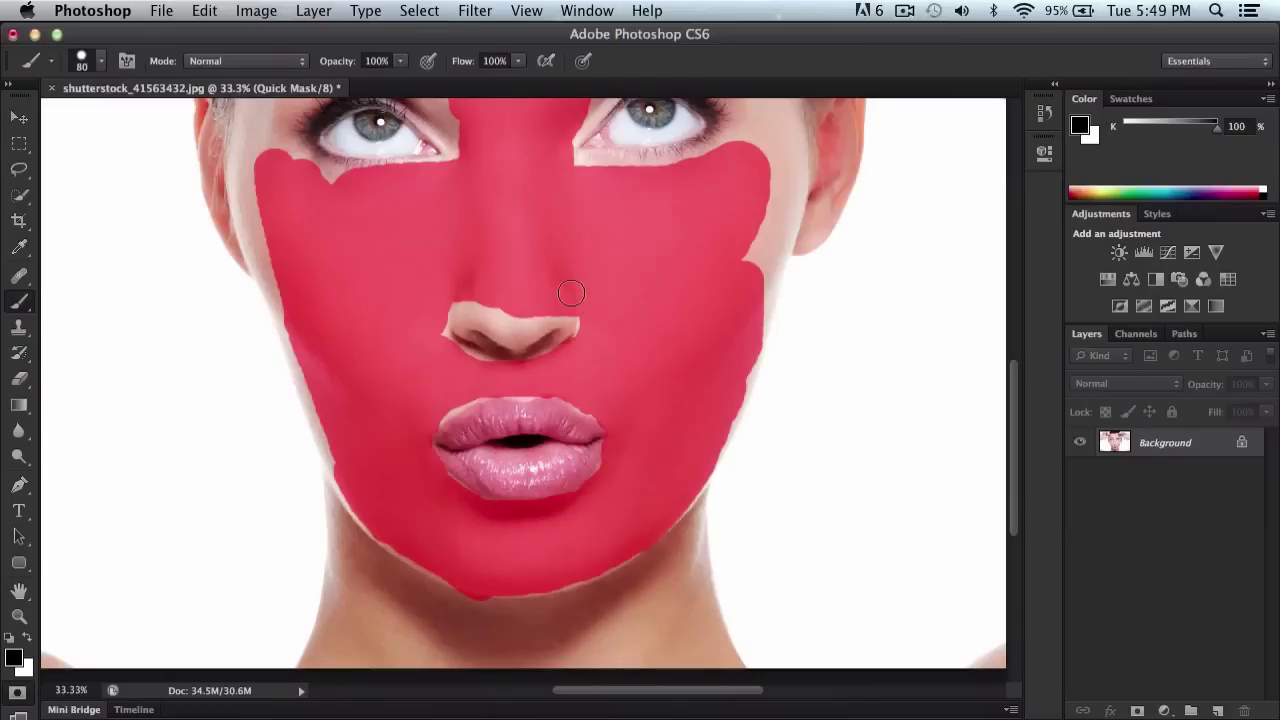
scroll(575, 399, up, 5)
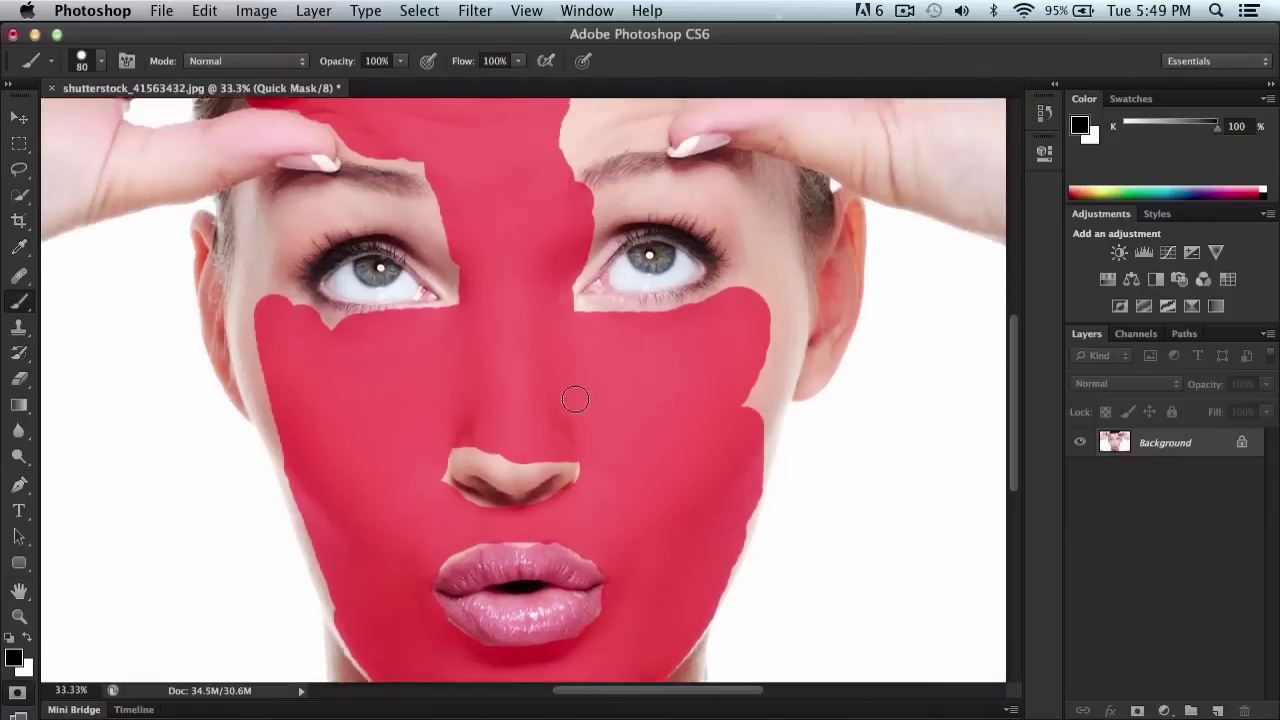
scroll(575, 399, down, 8)
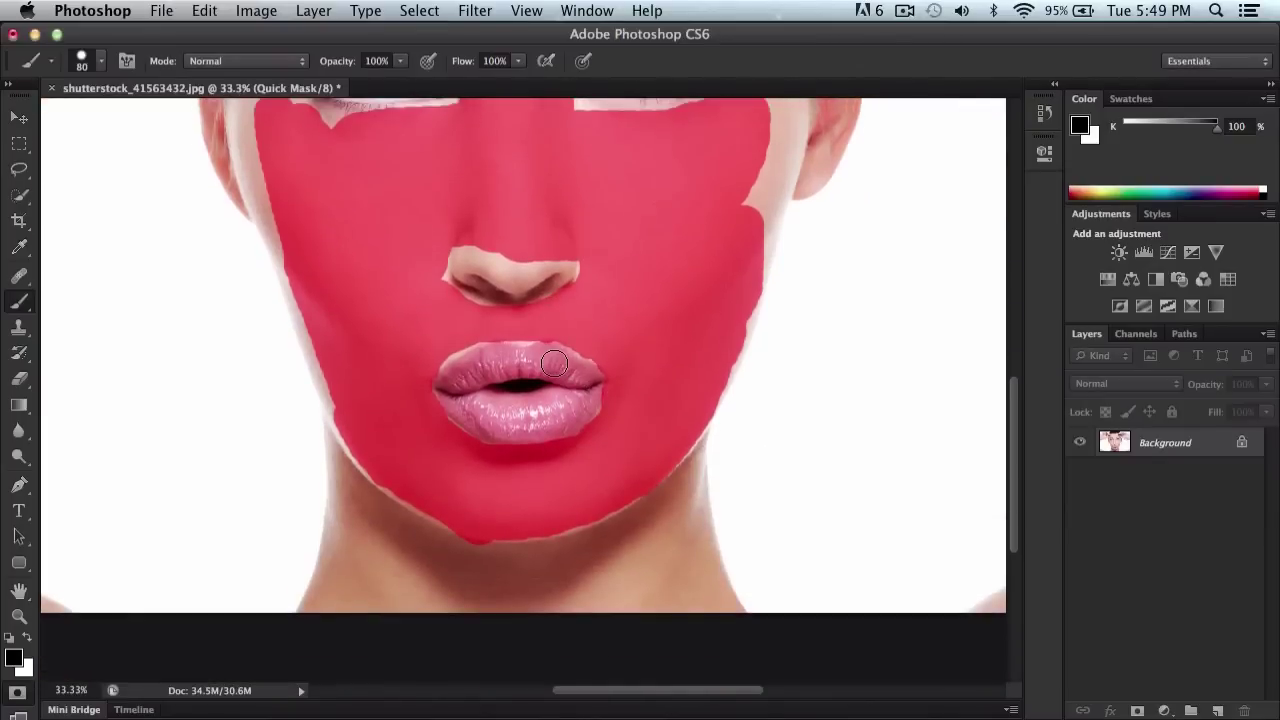
key(super+plus)
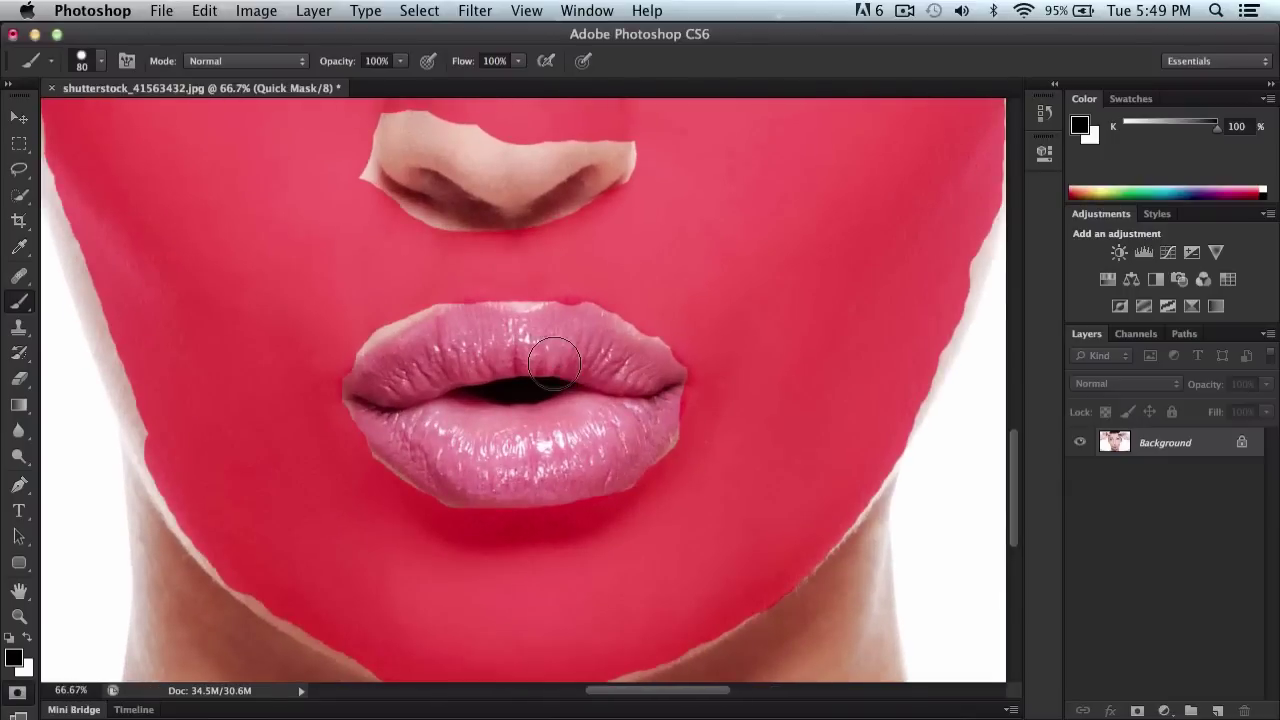
scroll(555, 365, up, 15)
scroll(557, 365, down, 10)
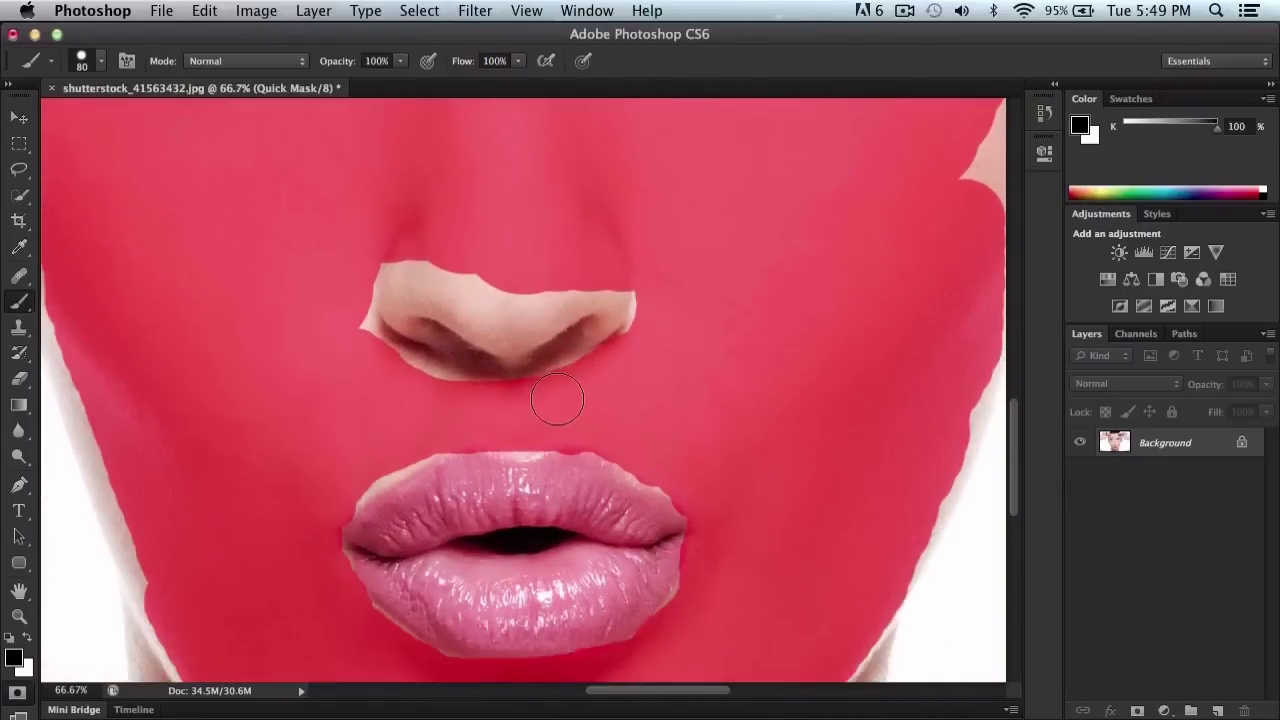
scroll(557, 399, down, 2)
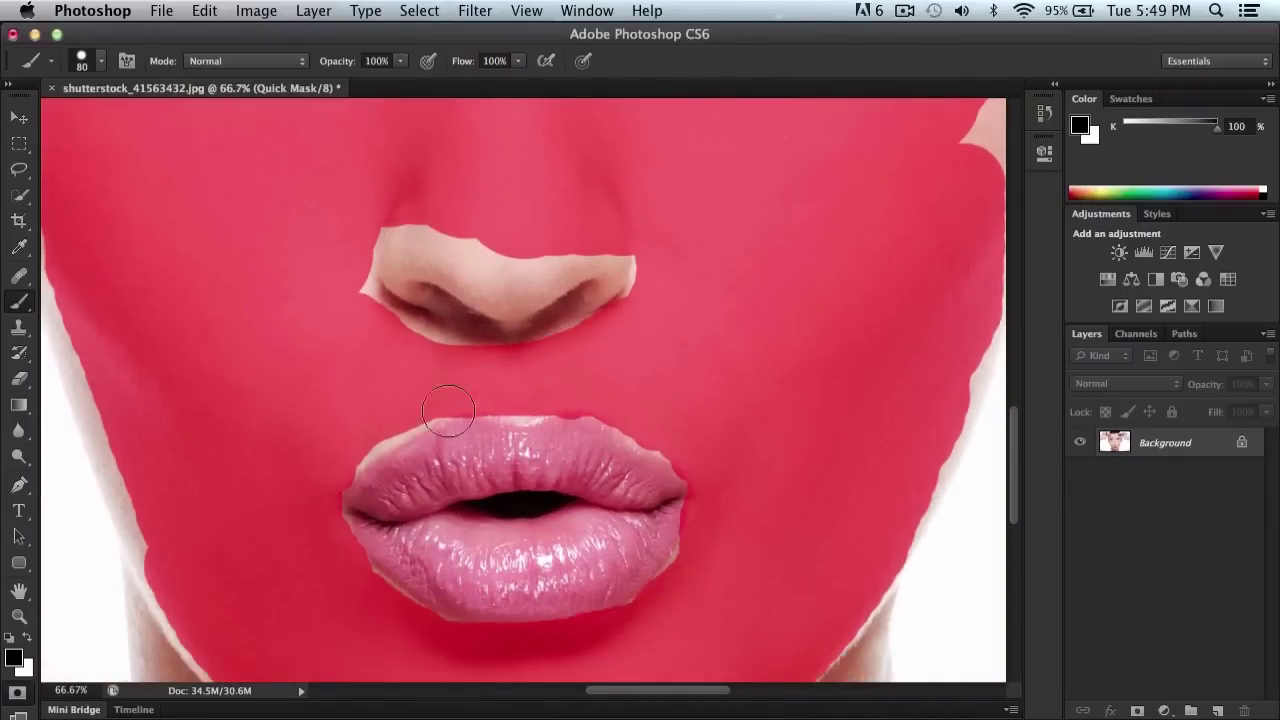
Undo a stray lip dab and lower the brush hardness in the brush picker
click(512, 402)
key(super+z)
right_click(372, 296)
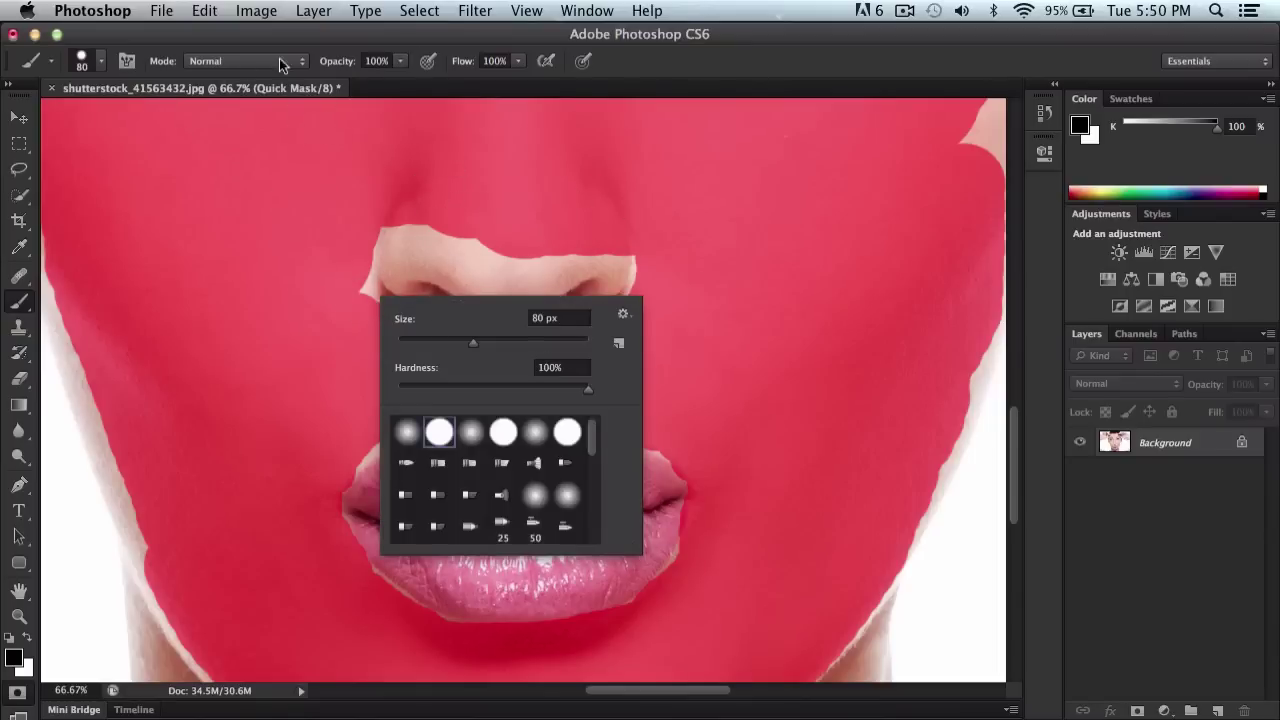
click(96, 64)
click(99, 62)
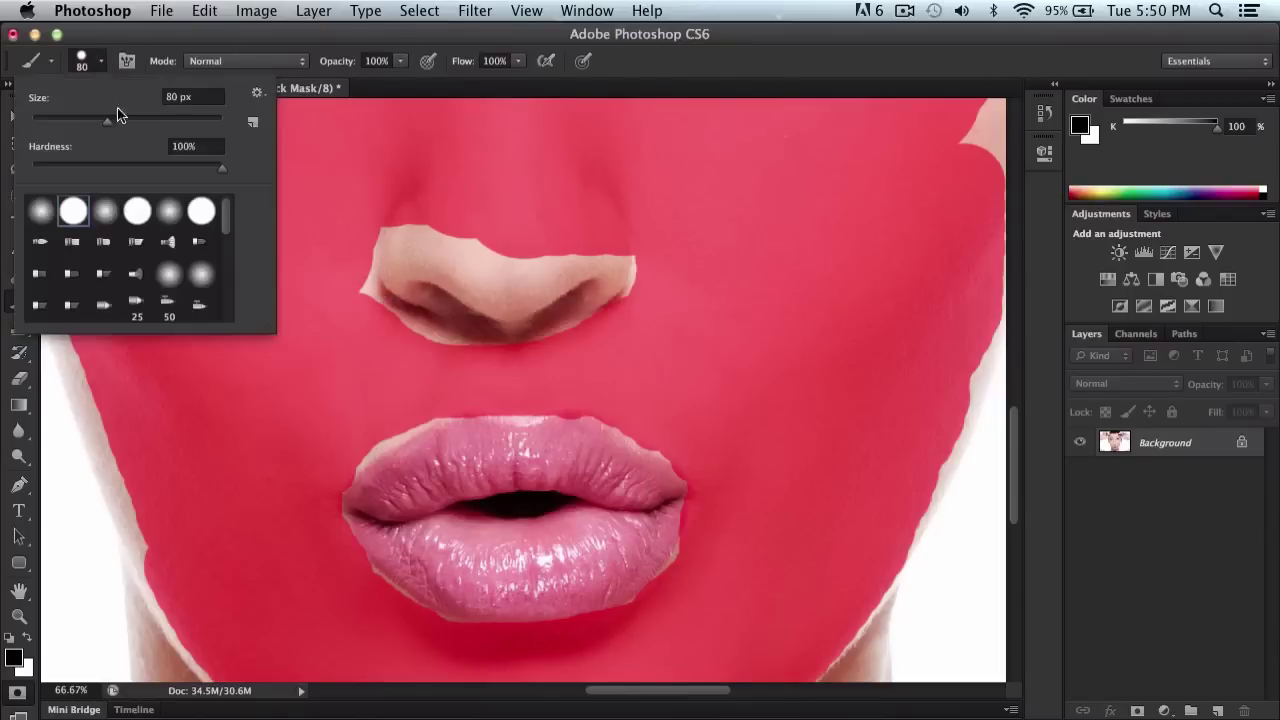
click(112, 62)
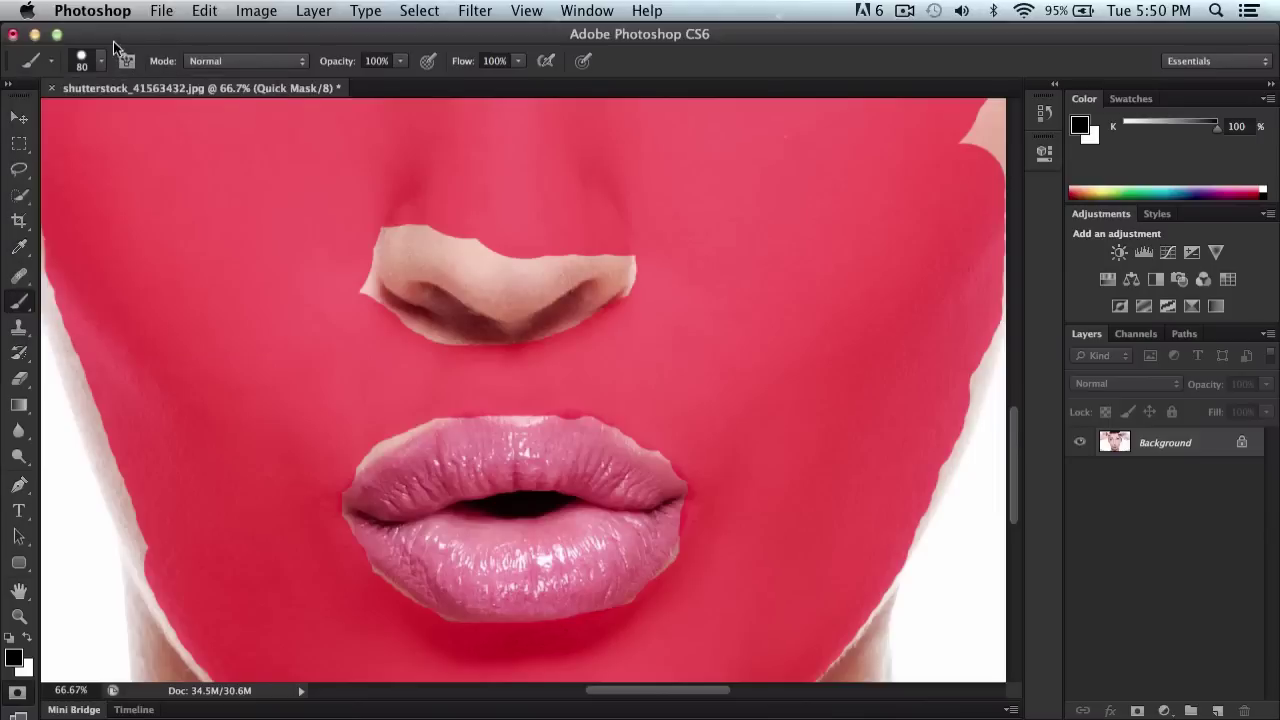
right_click(320, 337)
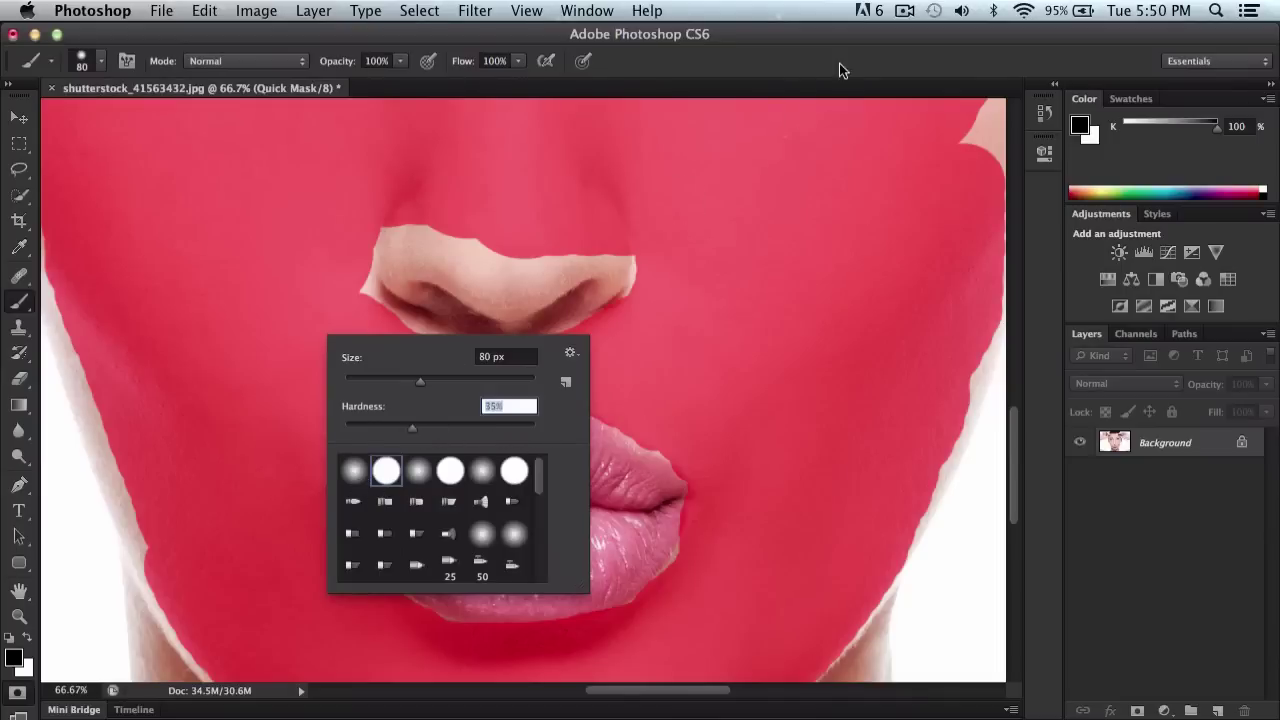
key(Return)
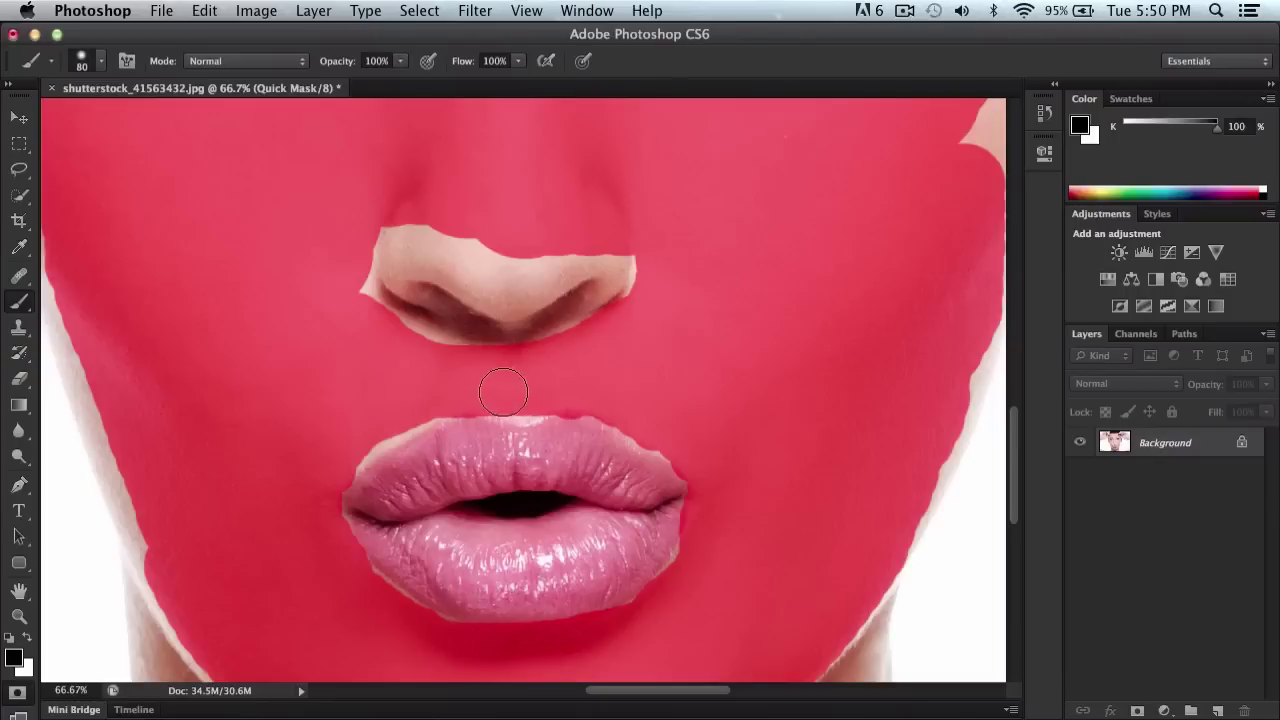
With the softer brush, mask along the left corner of the lips, keeping the lips clear
mouse_move(405, 440)
mouse_down()
mouse_move(503, 458)
mouse_move(489, 471)
mouse_move(505, 470)
mouse_move(542, 498)
mouse_up()
key(ctrl+z)
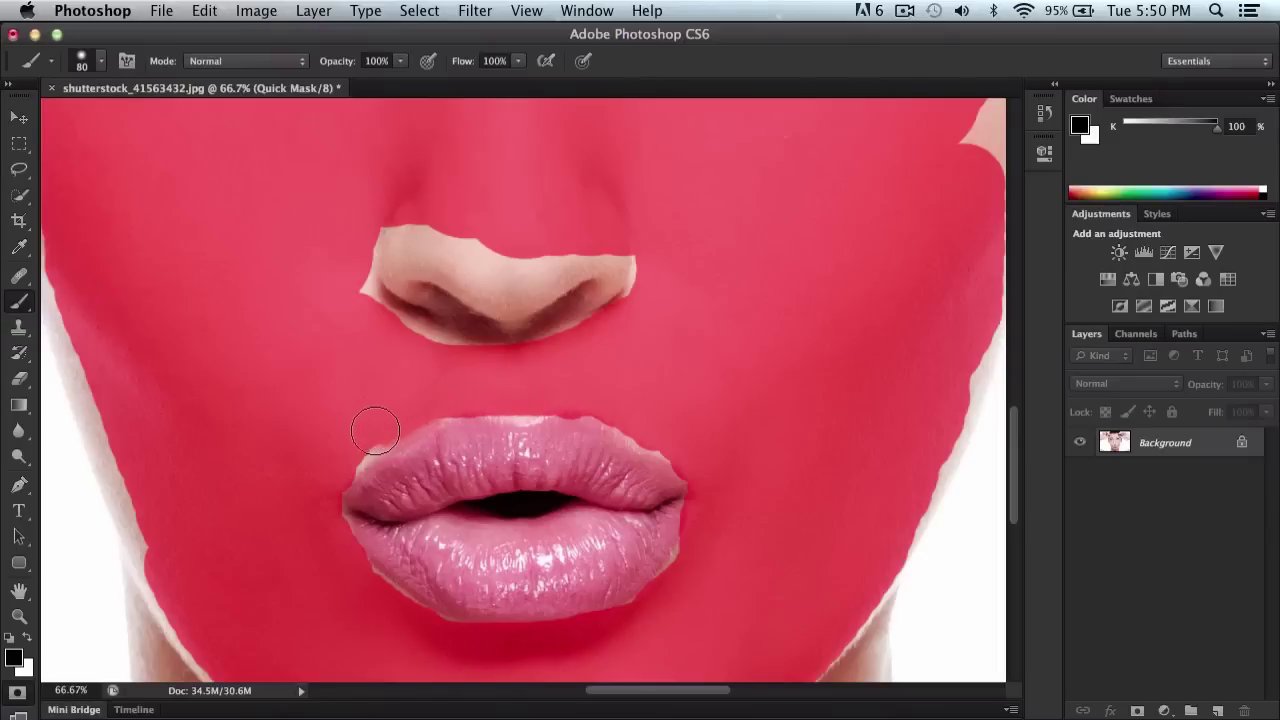
mouse_move(353, 448)
mouse_down()
mouse_move(336, 505)
mouse_move(340, 540)
mouse_move(359, 545)
mouse_up()
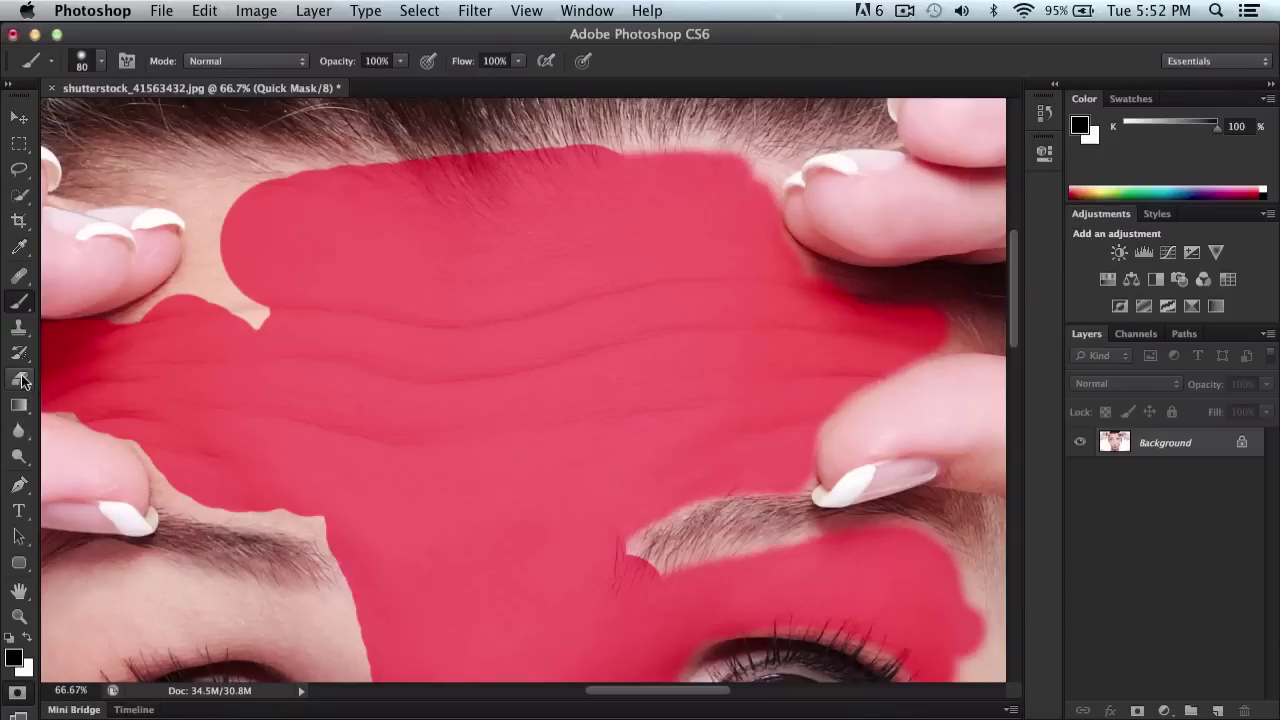
Use the Eraser Tool to remove the mask from the hair along the hairline
click(22, 379)
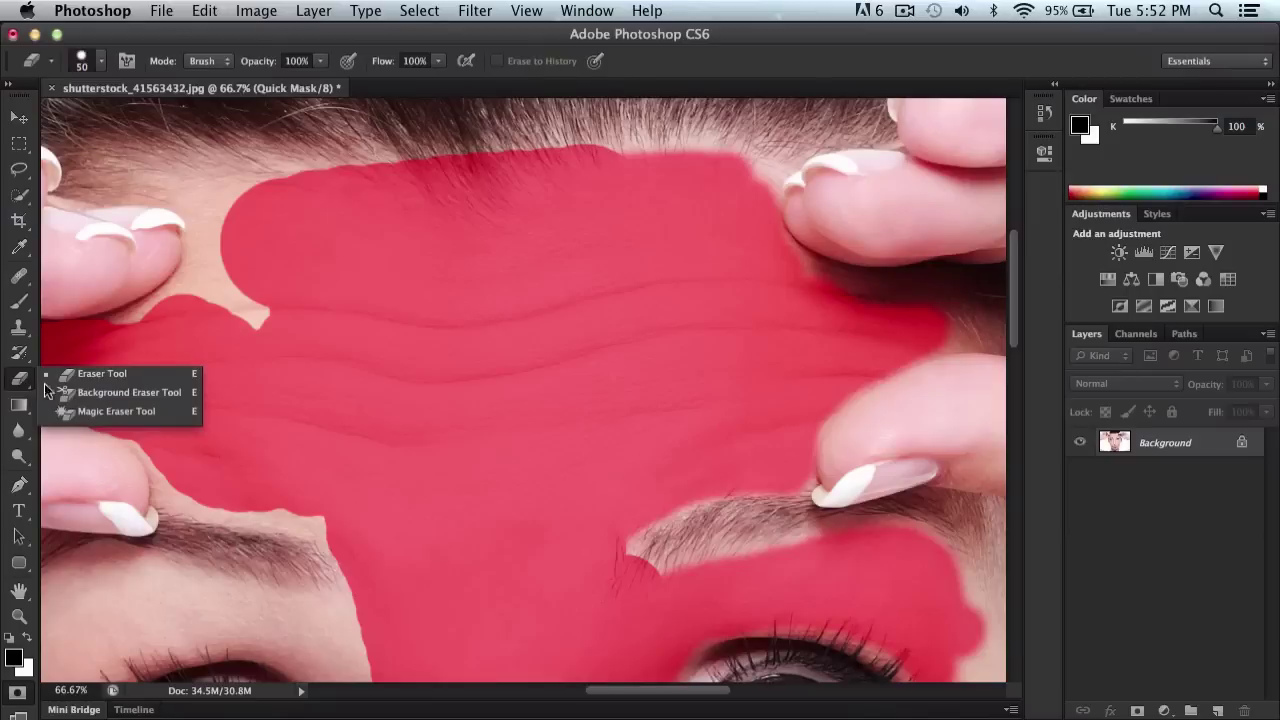
click(100, 374)
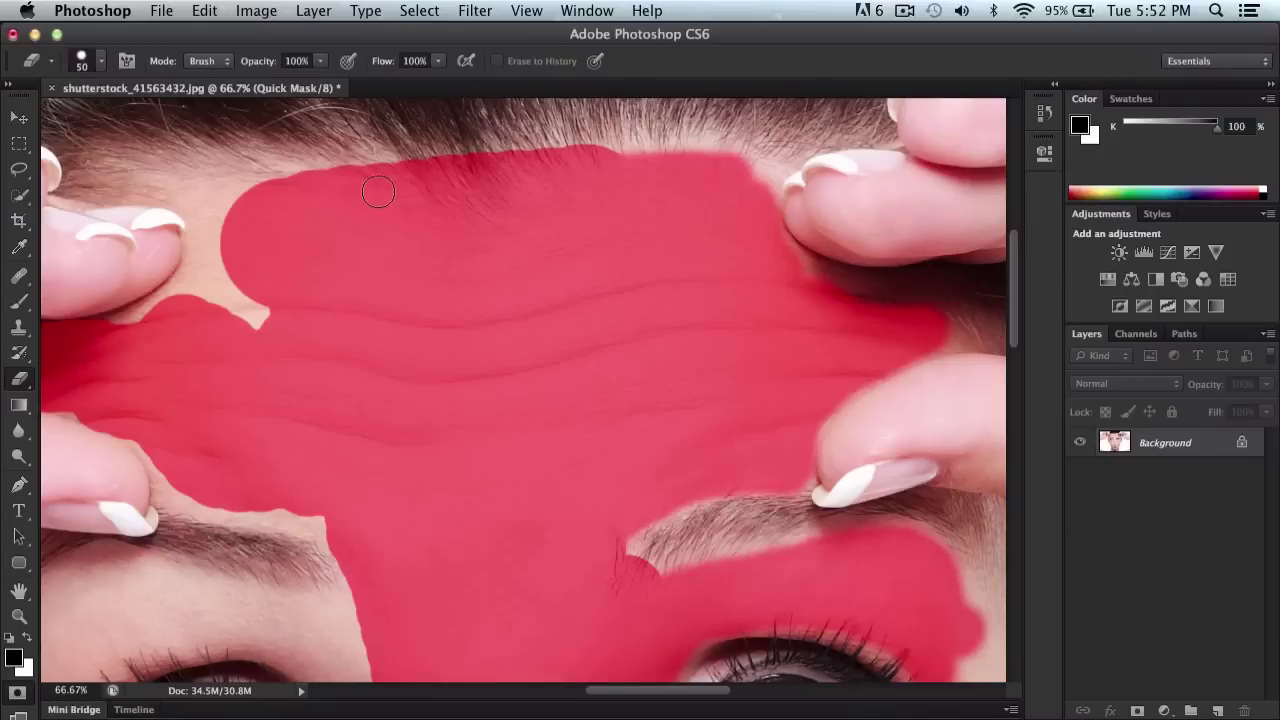
mouse_move(424, 173)
mouse_down()
mouse_move(461, 170)
mouse_move(437, 170)
mouse_move(567, 154)
mouse_move(501, 187)
mouse_move(446, 187)
mouse_move(419, 162)
mouse_move(438, 192)
mouse_move(483, 199)
mouse_move(500, 193)
mouse_move(459, 175)
mouse_move(522, 144)
mouse_move(581, 141)
mouse_move(500, 171)
mouse_up()
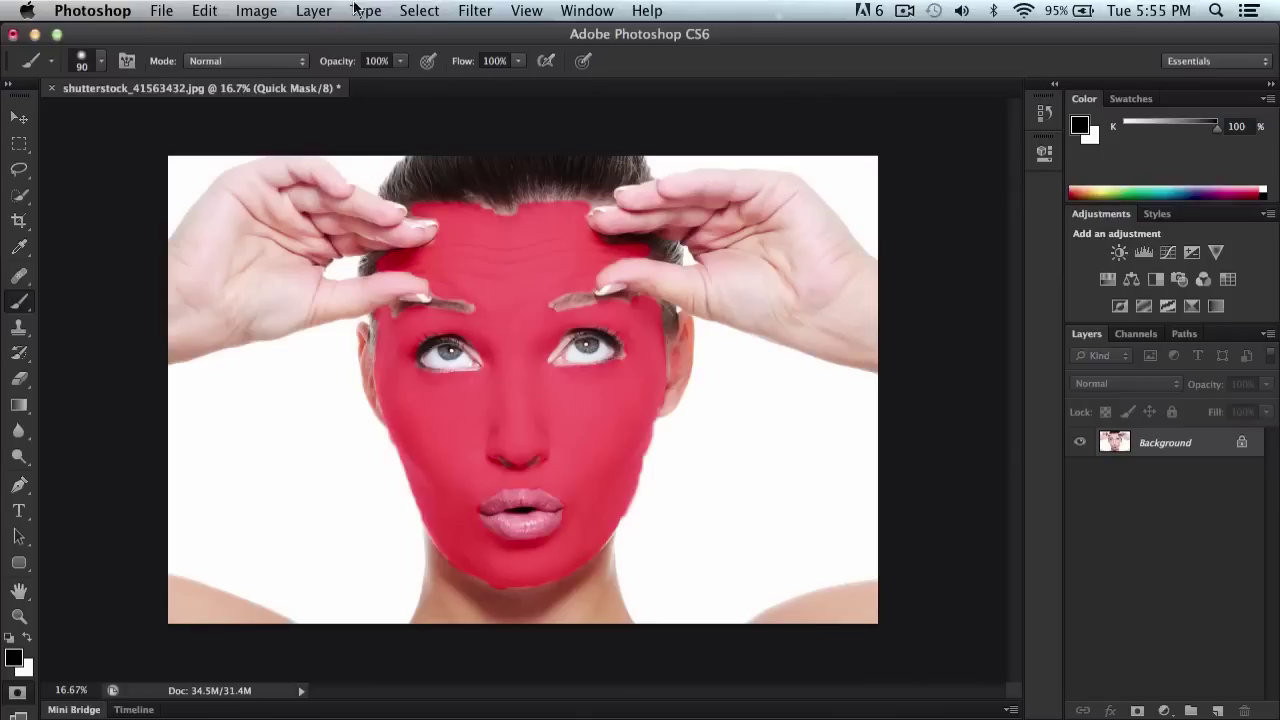
click(245, 10)
mouse_move(268, 75)
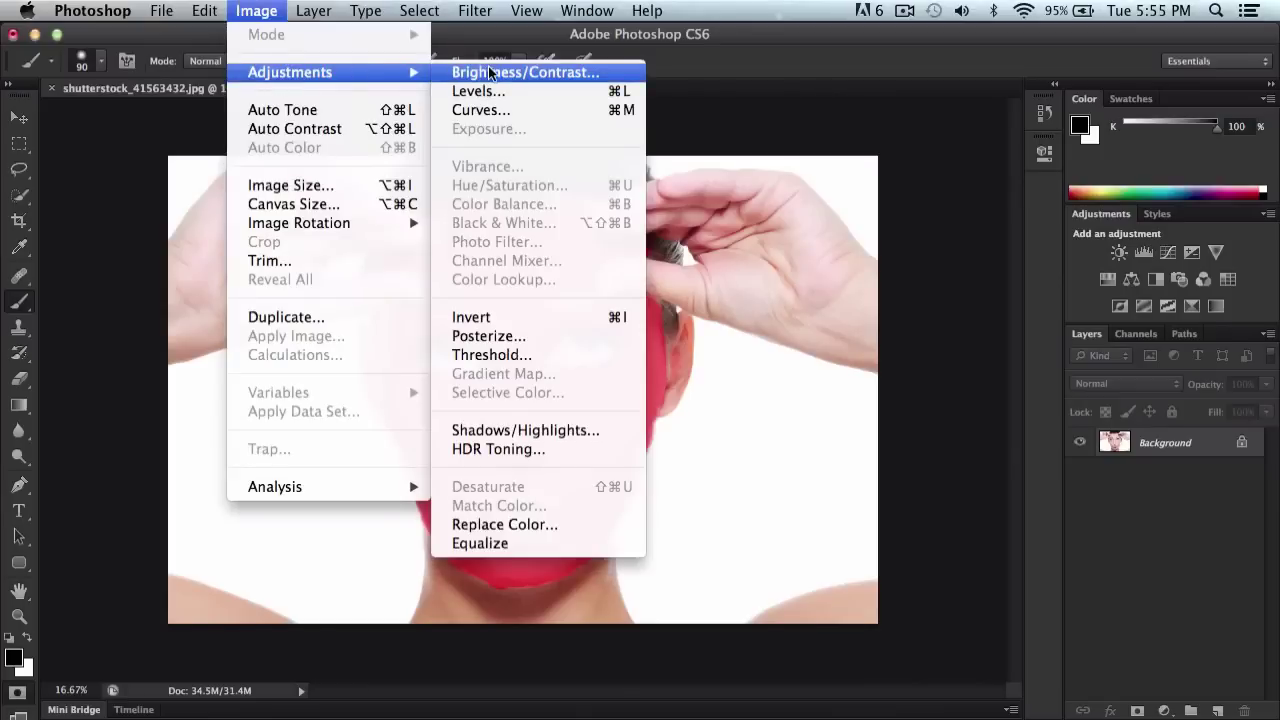
click(20, 119)
click(257, 10)
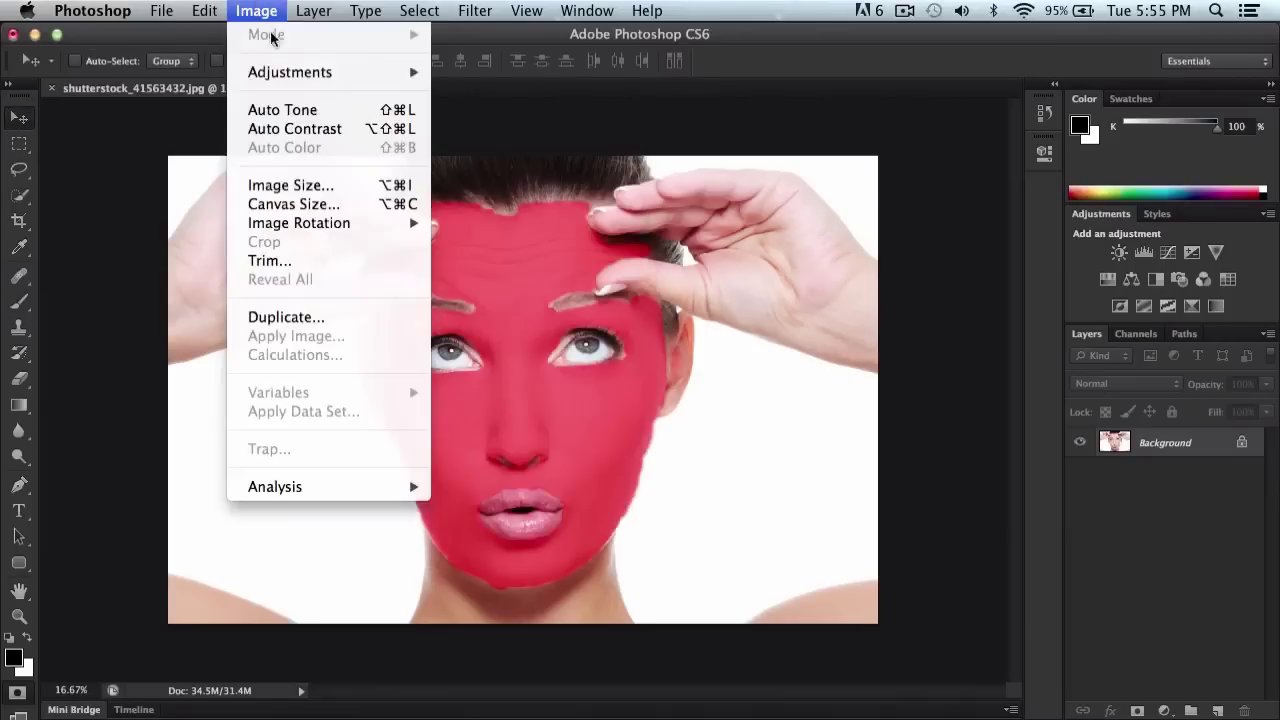
mouse_move(288, 74)
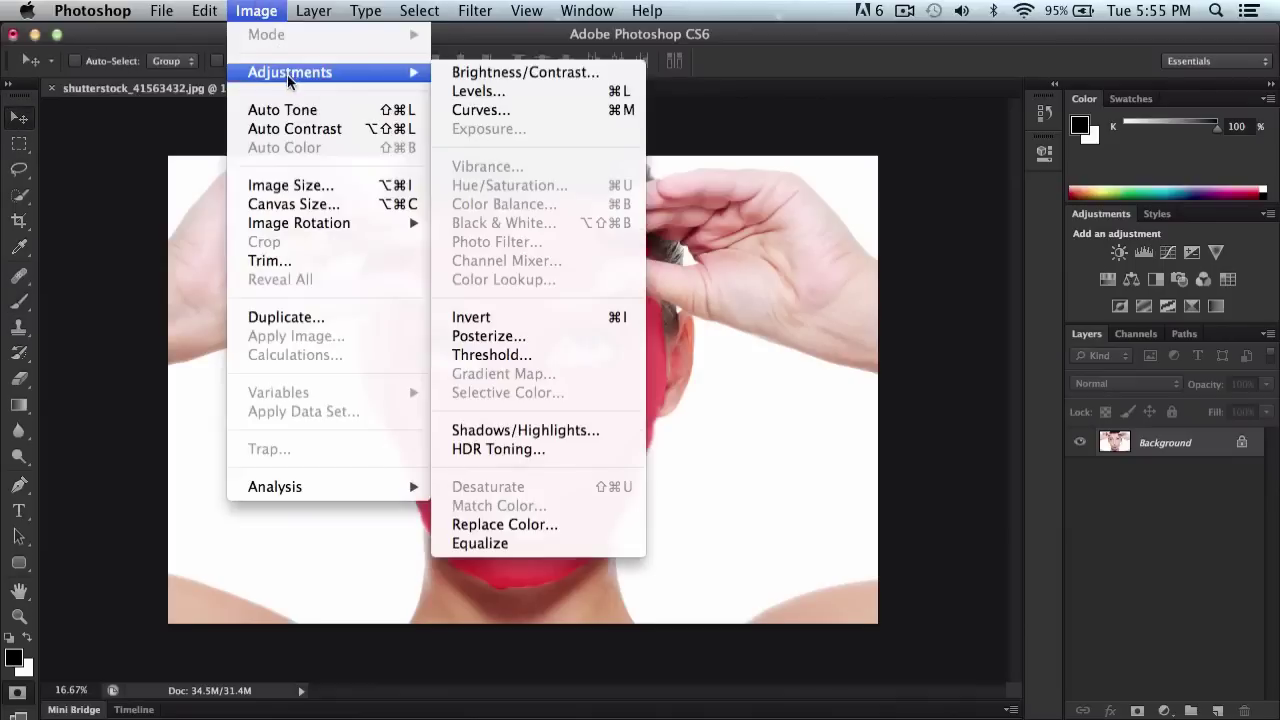
click(510, 75)
drag(651, 253, 833, 206)
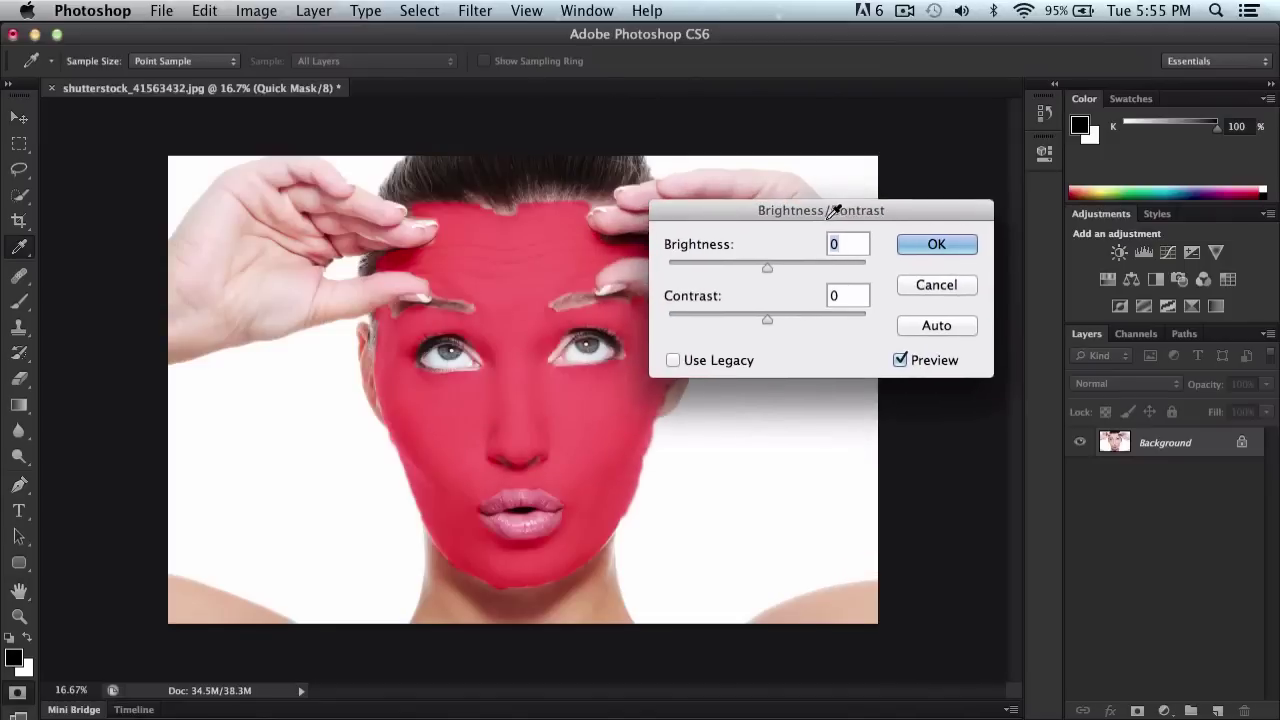
mouse_move(766, 266)
mouse_down()
mouse_move(810, 267)
mouse_move(752, 260)
mouse_up()
click(936, 285)
key(v)
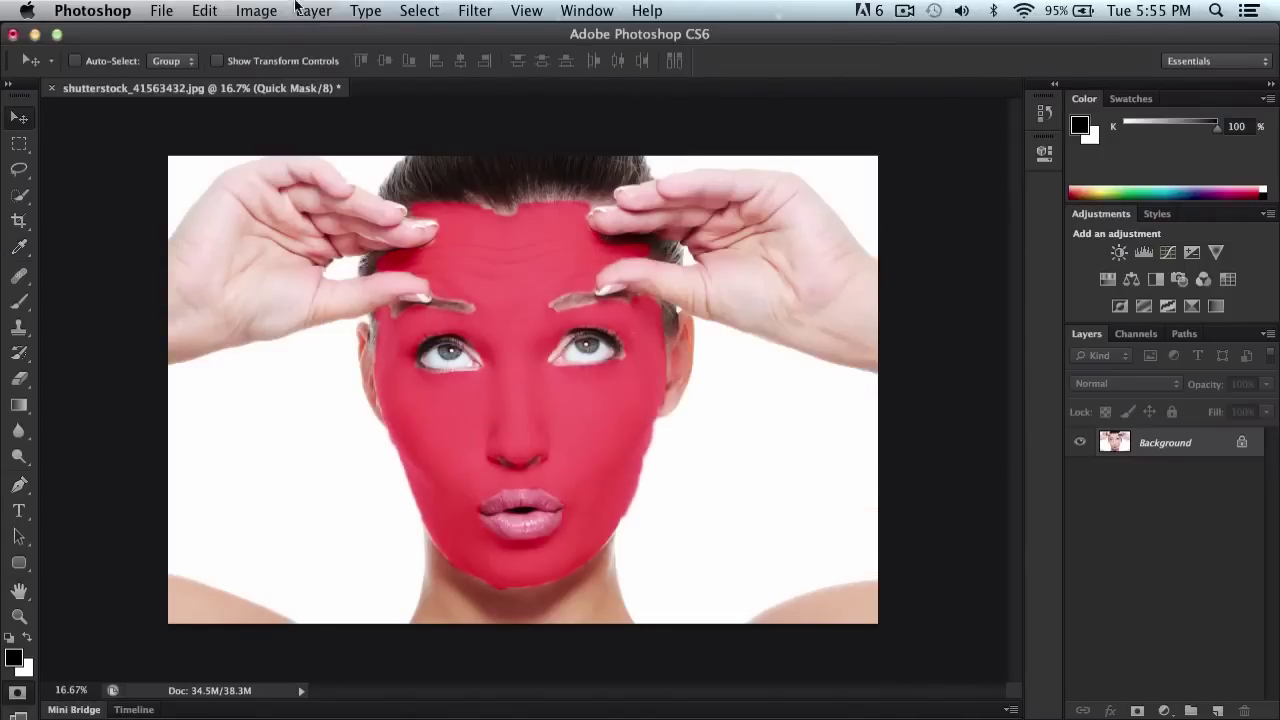
click(222, 10)
mouse_move(388, 9)
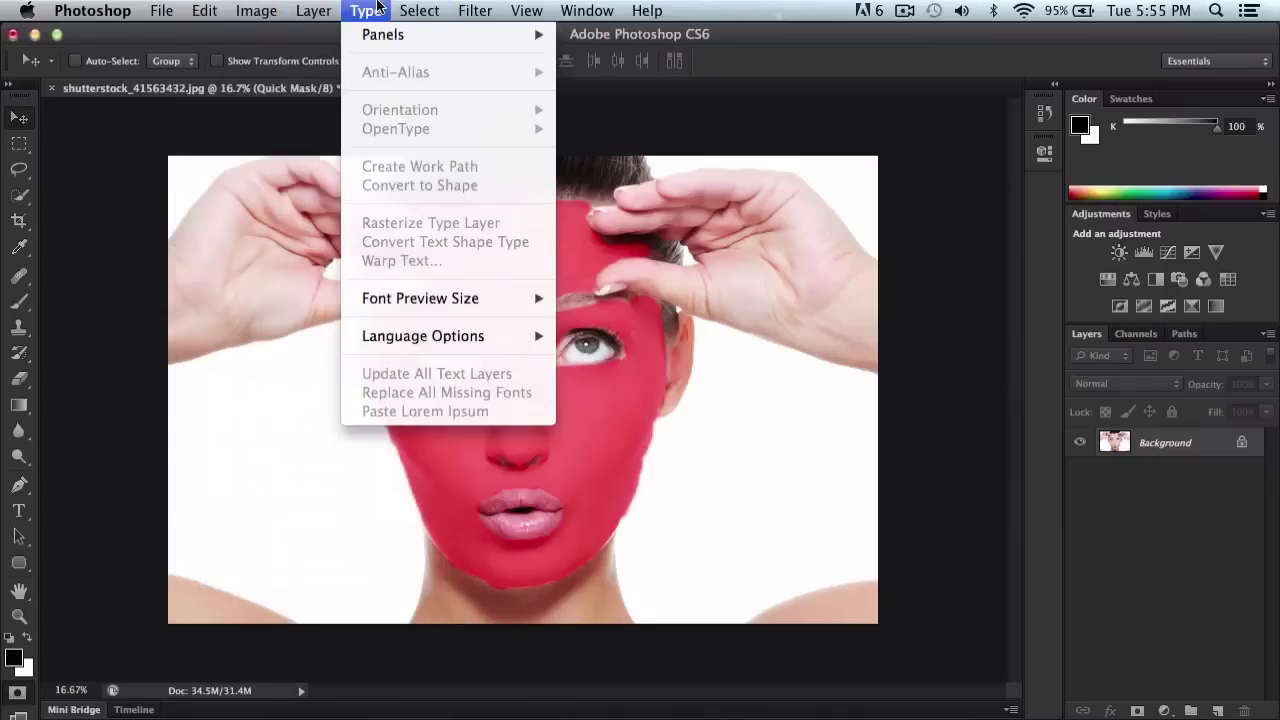
mouse_move(3, 20)
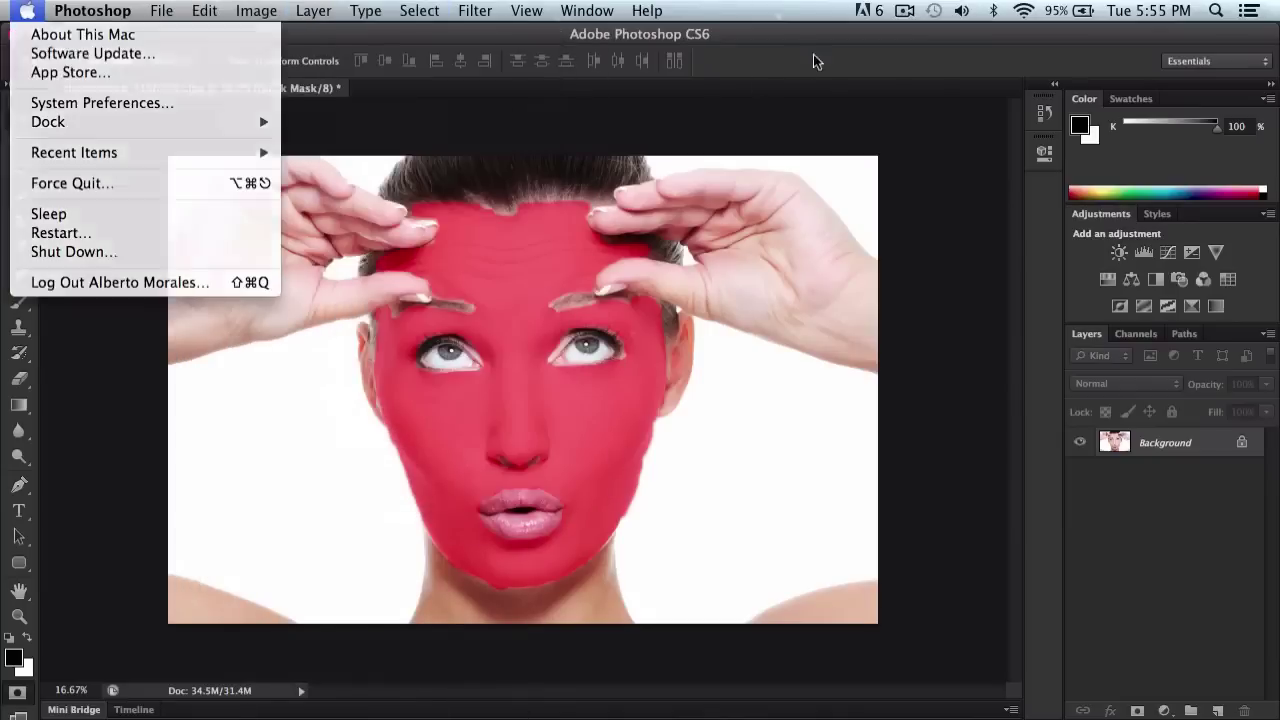
click(175, 313)
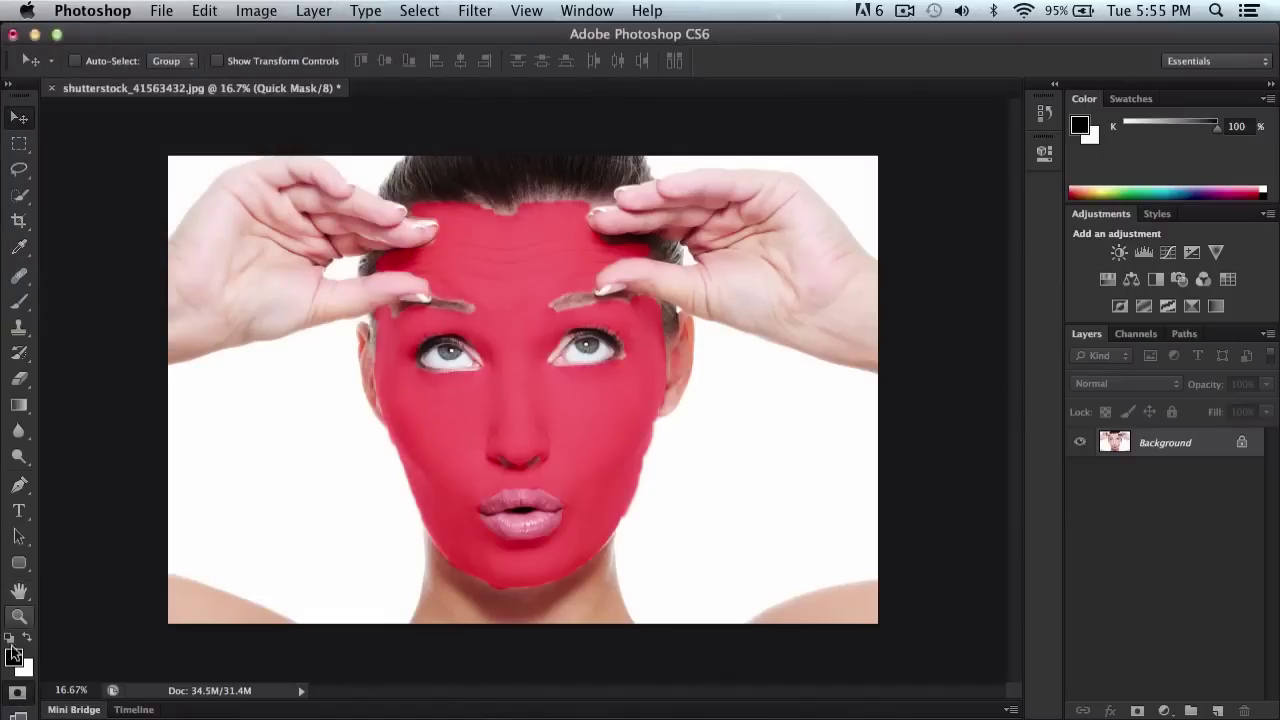
Exit Quick Mask, invert the selection to the facial skin, and show Image > Adjustments
click(16, 697)
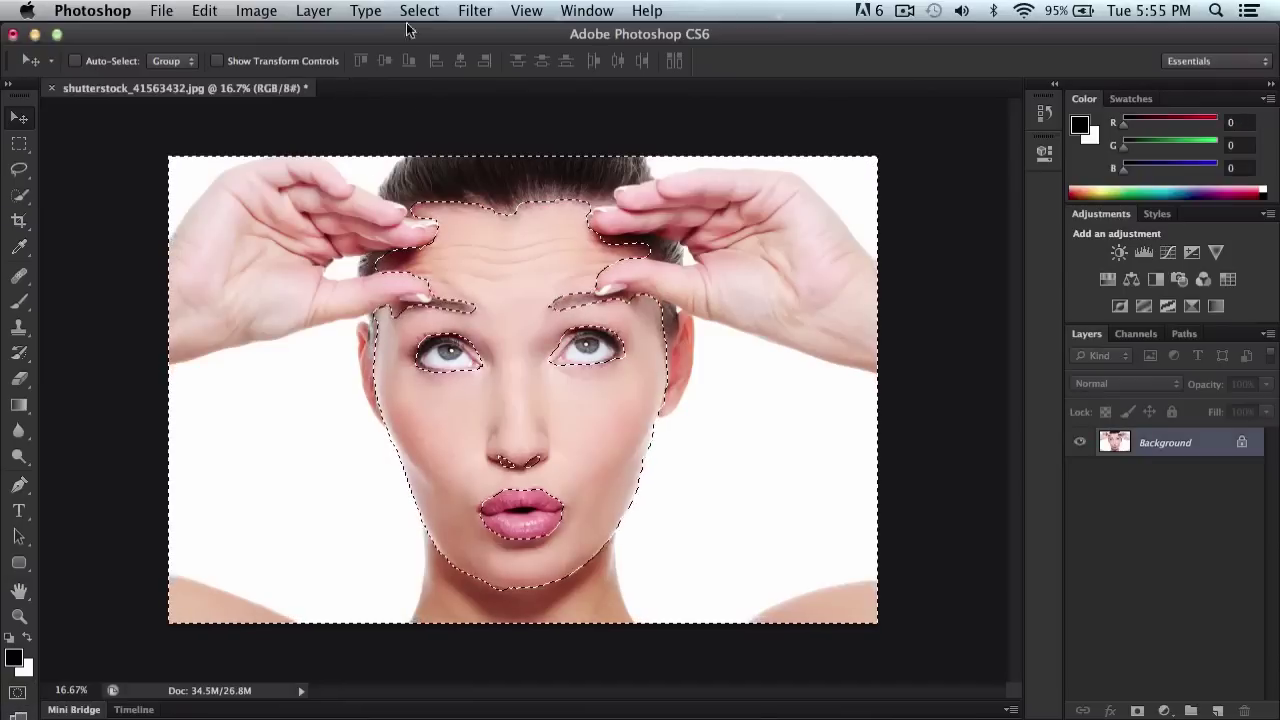
click(415, 12)
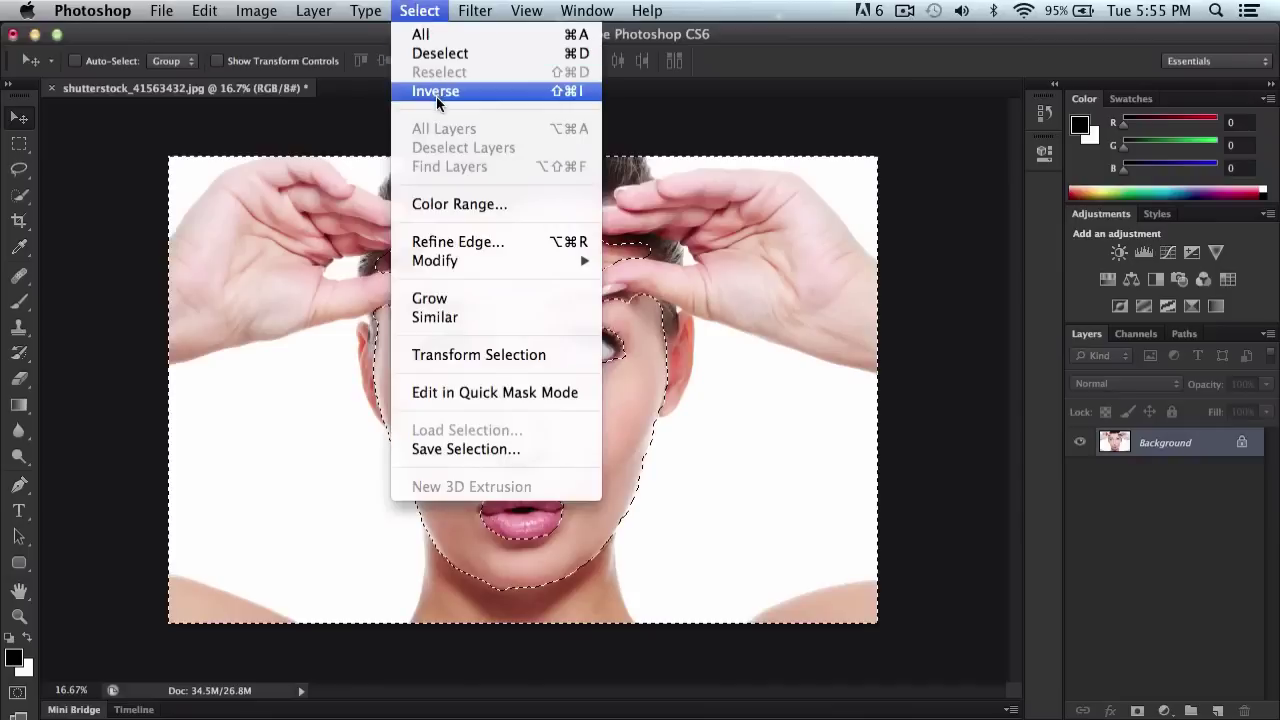
click(486, 92)
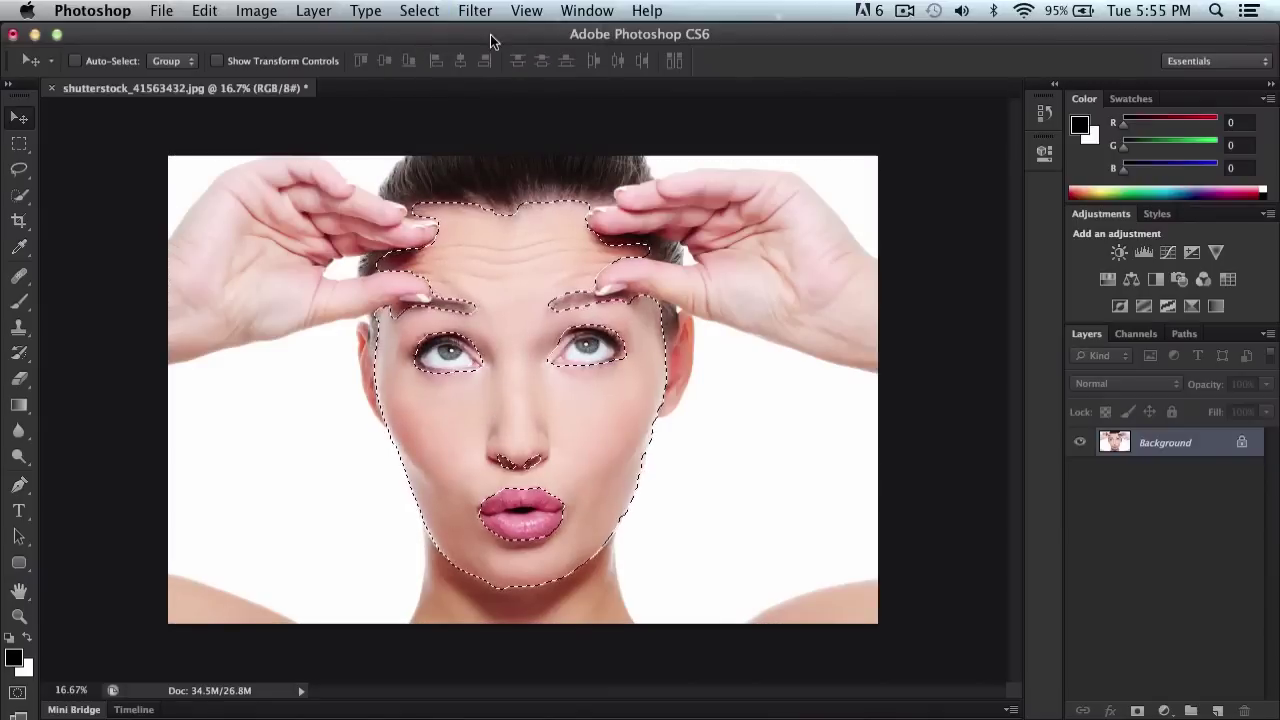
click(270, 10)
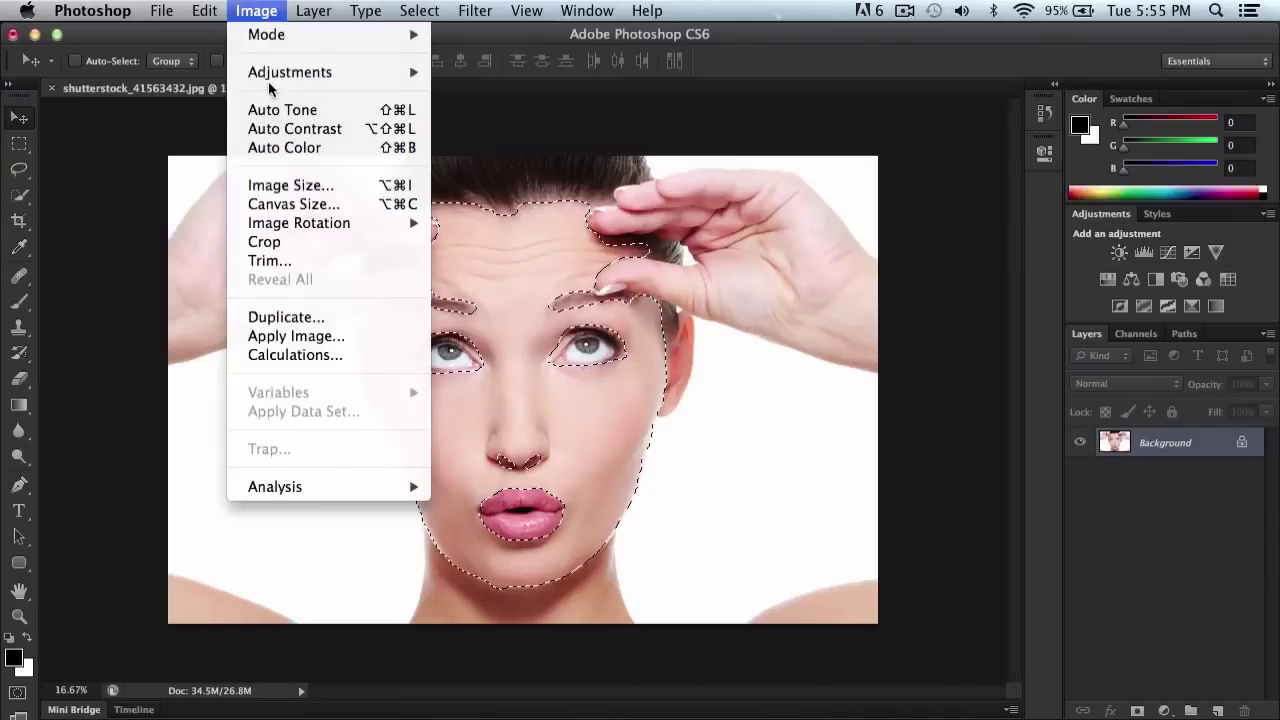
mouse_move(280, 72)
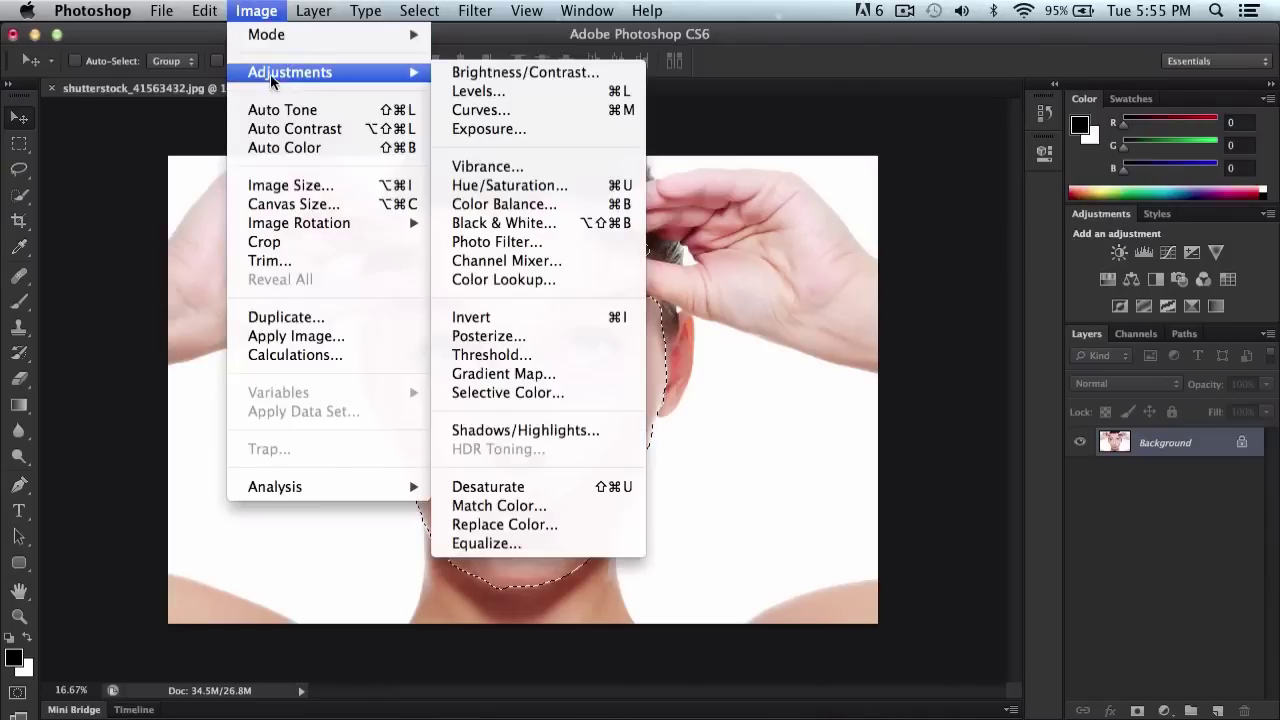
Open Curves, move the dialog clear of the face, and add shadow, midtone and highlight points
click(516, 112)
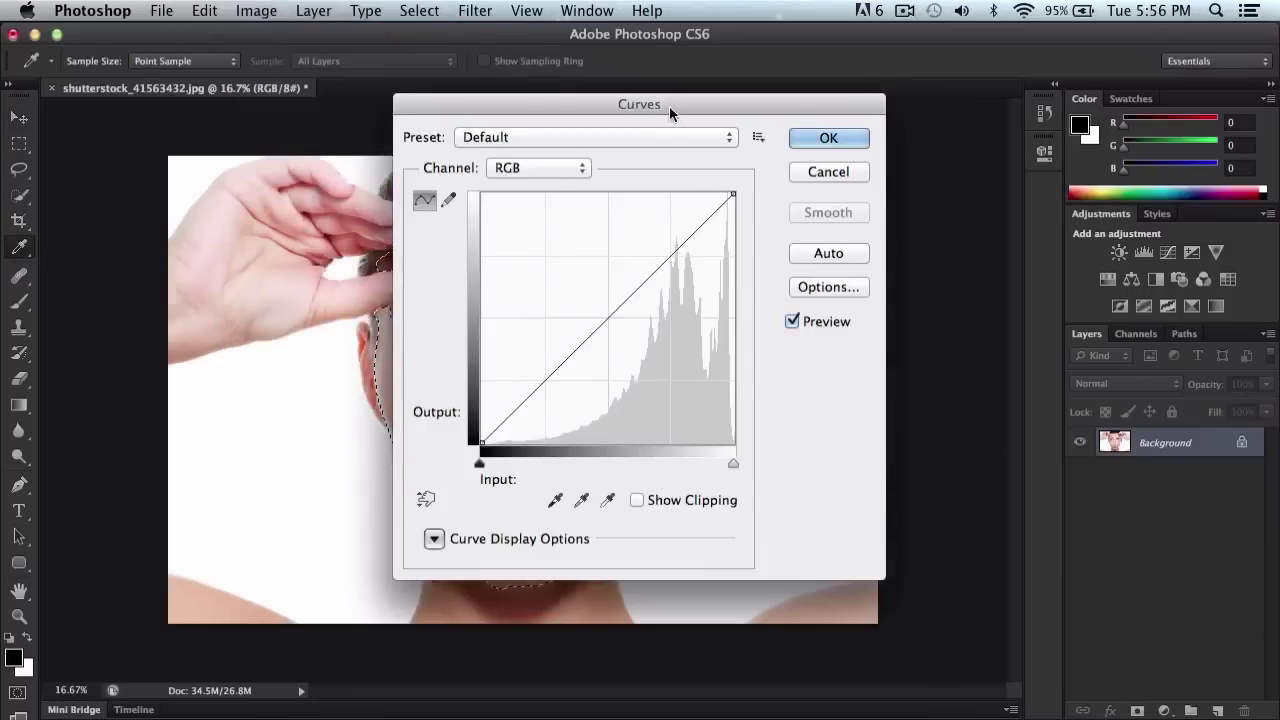
drag(713, 34, 1058, 72)
drag(991, 284, 989, 317)
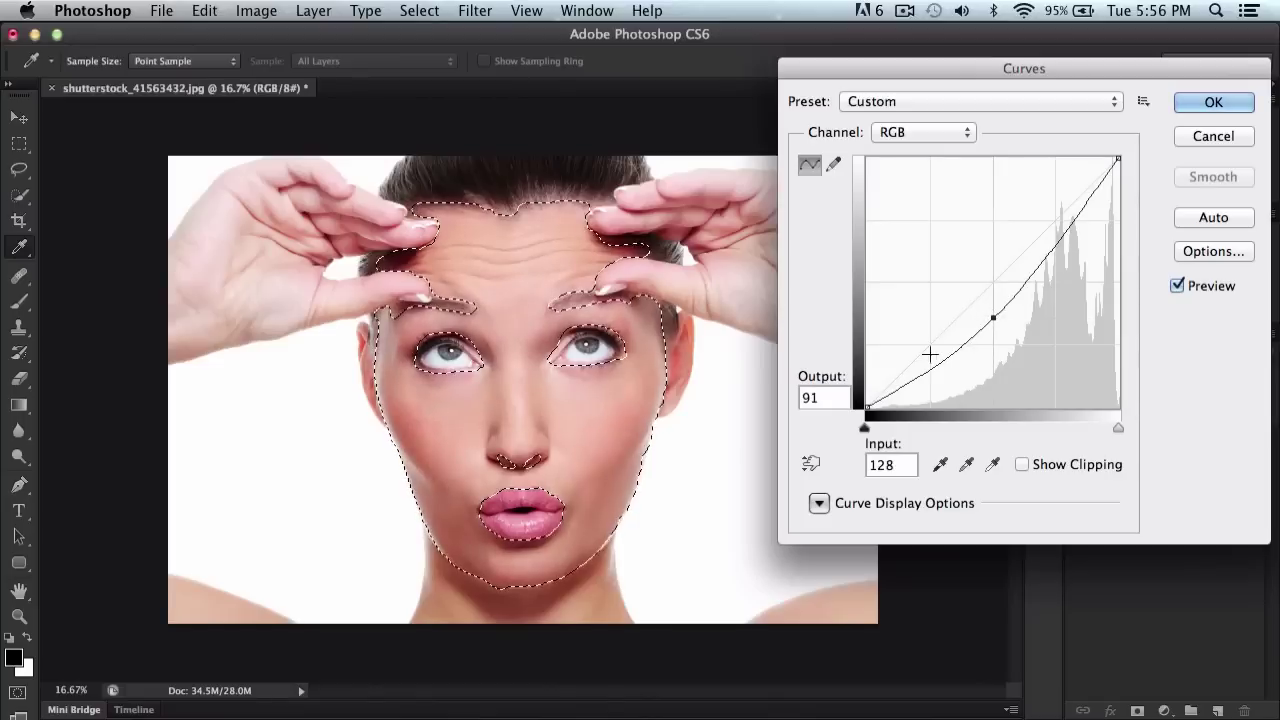
mouse_move(923, 358)
mouse_down()
mouse_move(931, 389)
mouse_move(931, 376)
mouse_up()
mouse_move(1052, 233)
mouse_down()
mouse_move(1061, 262)
mouse_move(1052, 228)
mouse_up()
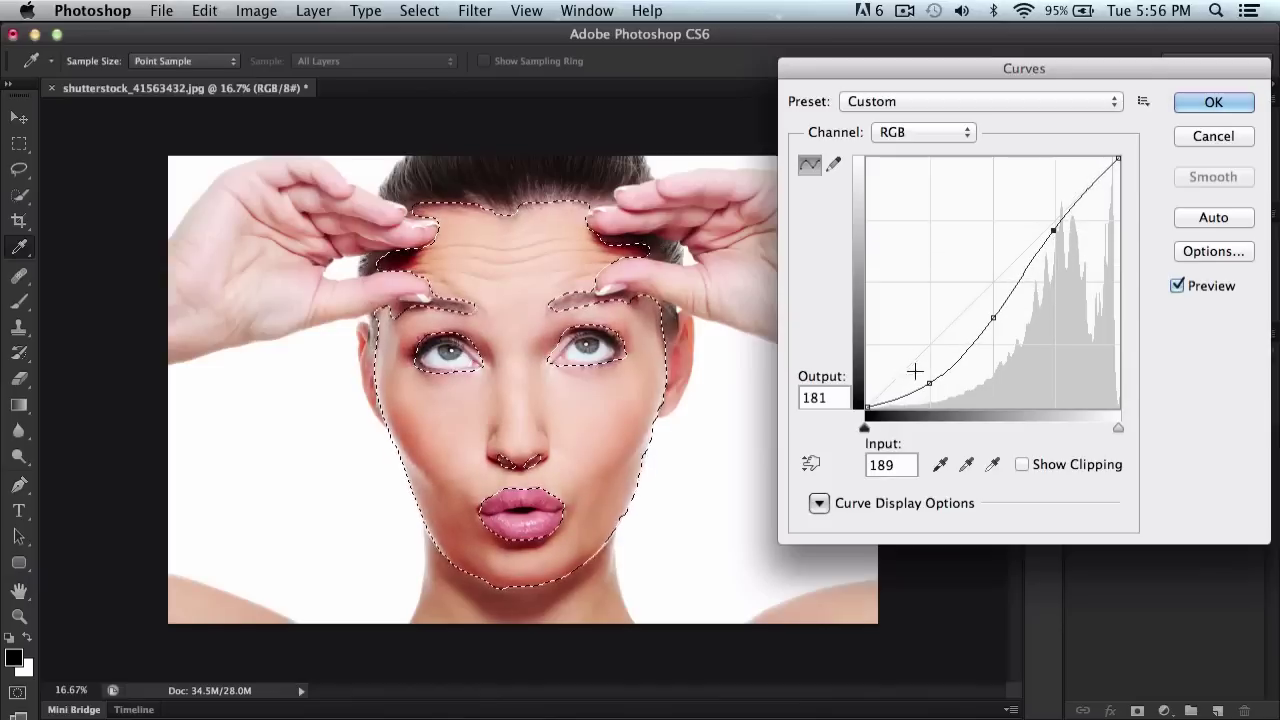
mouse_move(930, 385)
mouse_down()
mouse_move(906, 363)
mouse_move(922, 386)
mouse_move(919, 368)
mouse_up()
mouse_move(991, 319)
mouse_down()
mouse_move(986, 289)
mouse_move(1005, 322)
mouse_move(998, 304)
mouse_up()
drag(920, 358, 926, 378)
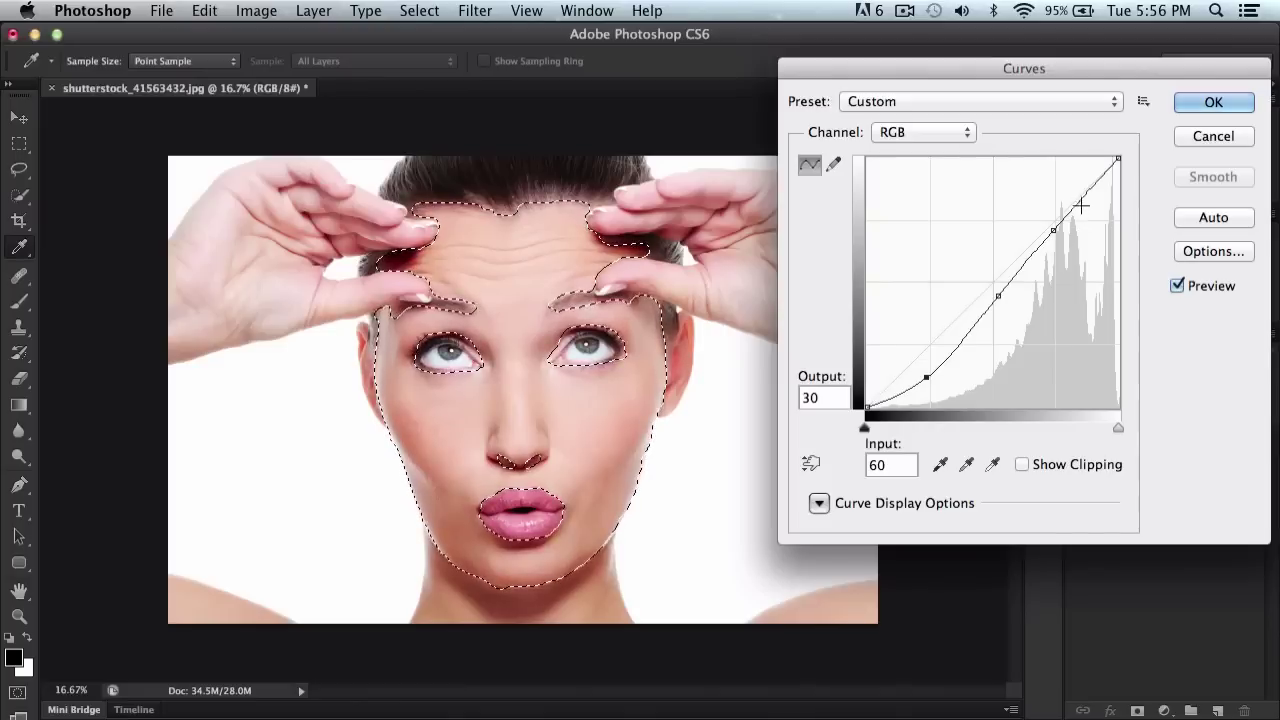
Keep the RGB channel and lower the midtone and shadow points to darken the skin
click(1085, 190)
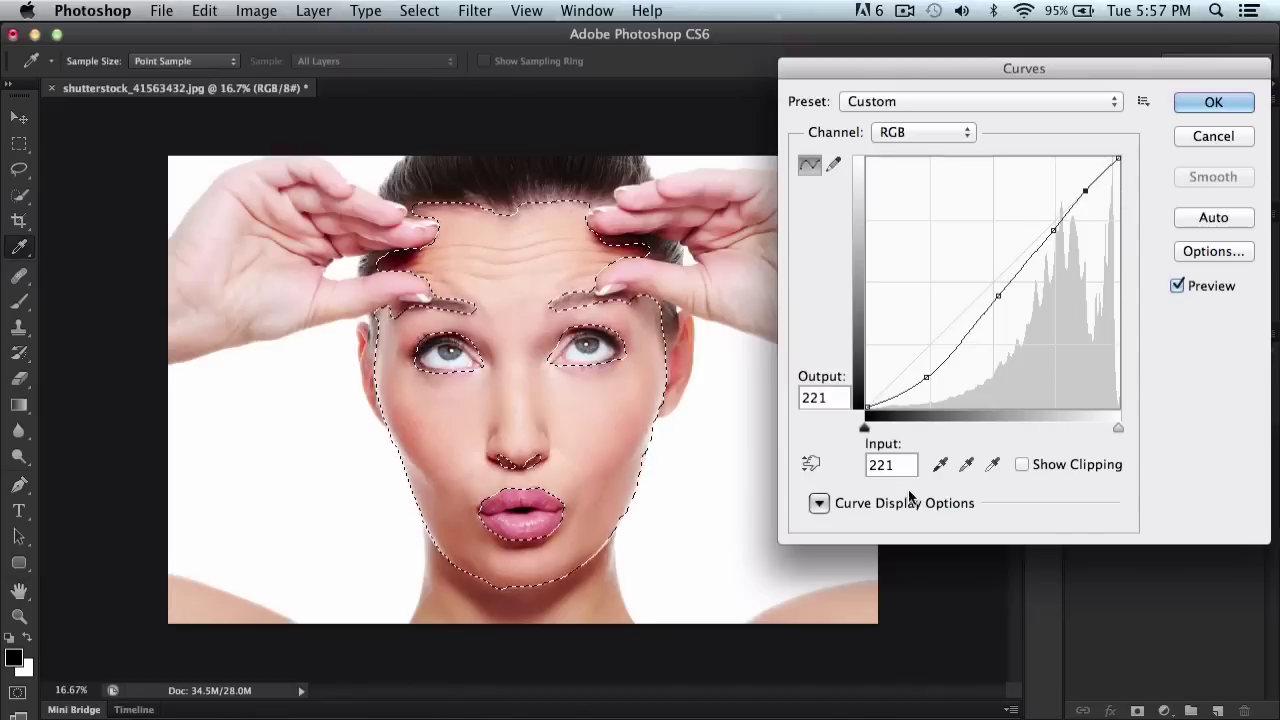
click(896, 132)
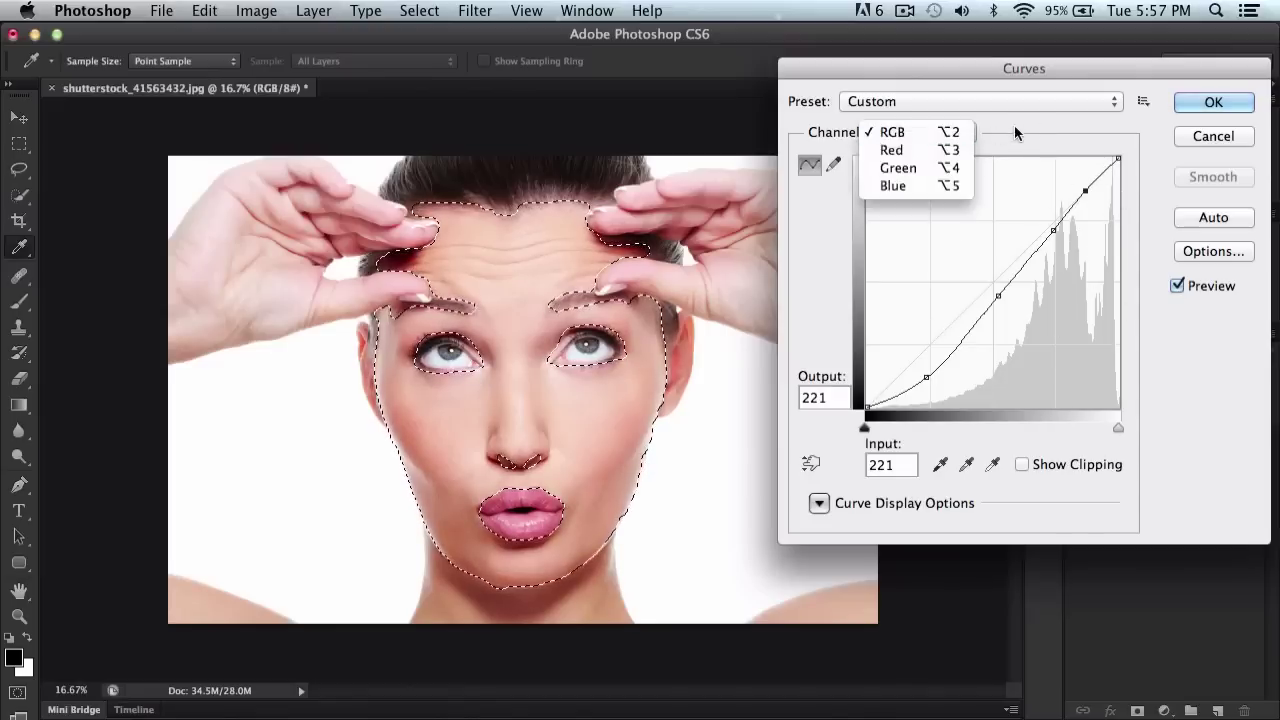
click(1033, 125)
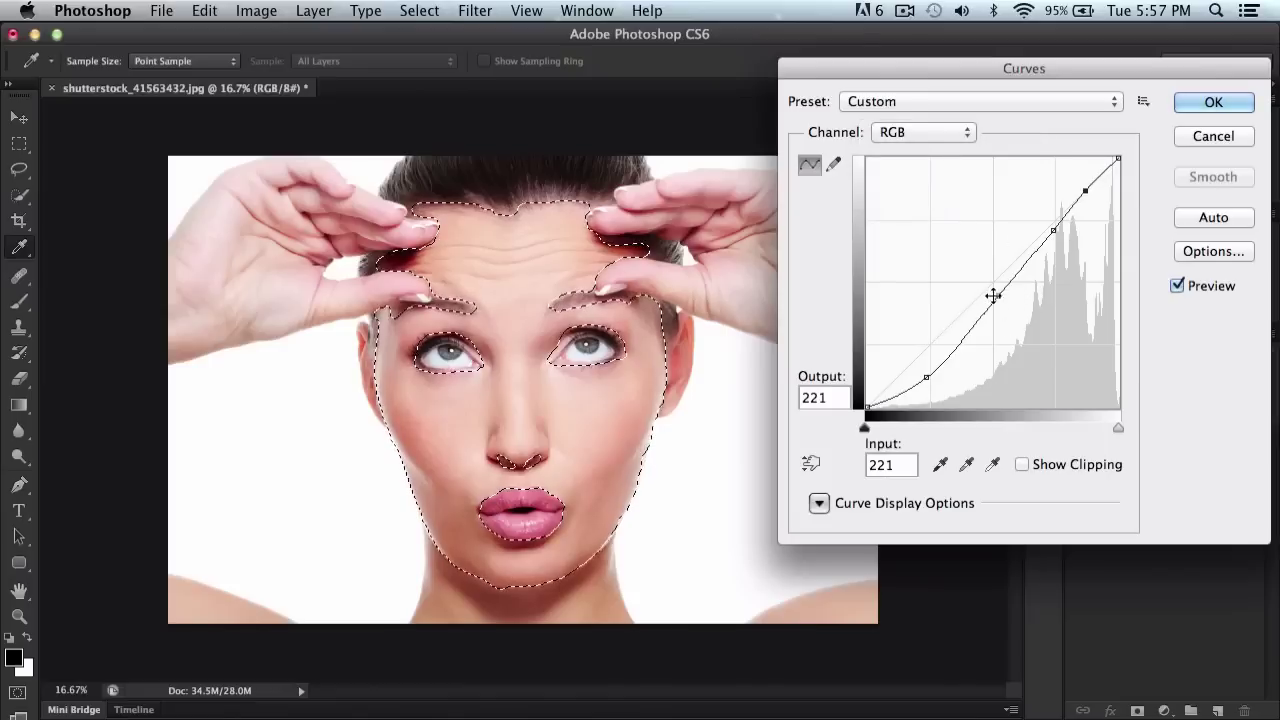
mouse_move(997, 296)
mouse_down()
mouse_move(1002, 324)
mouse_move(993, 300)
mouse_up()
click(1053, 230)
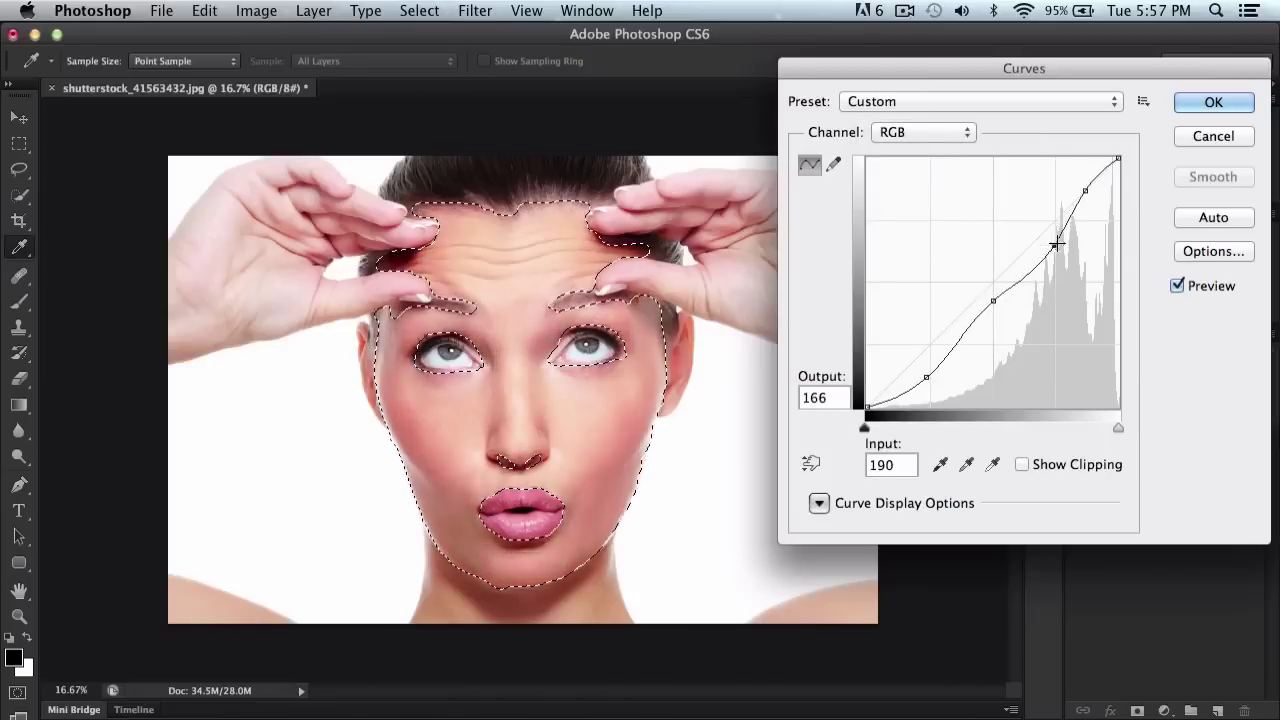
drag(993, 300, 1000, 313)
drag(926, 377, 937, 385)
Apply the Curves tan adjustment to the face, then deselect it
click(1188, 104)
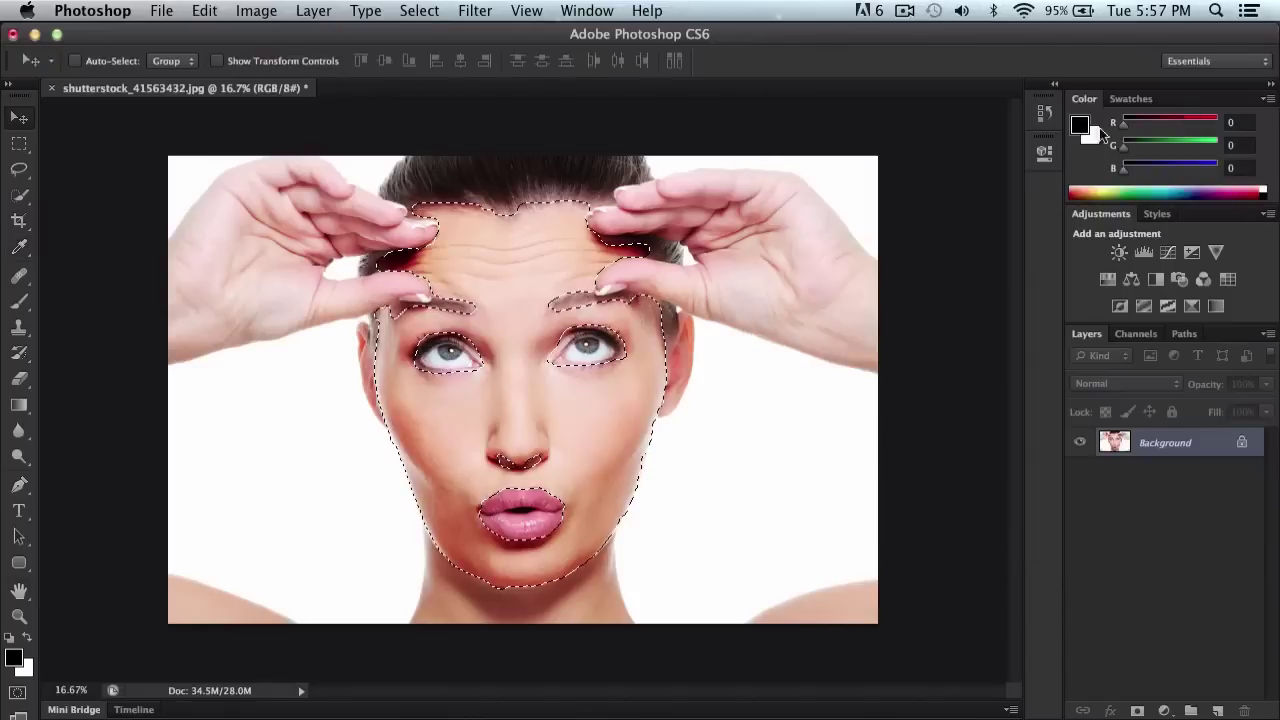
click(205, 10)
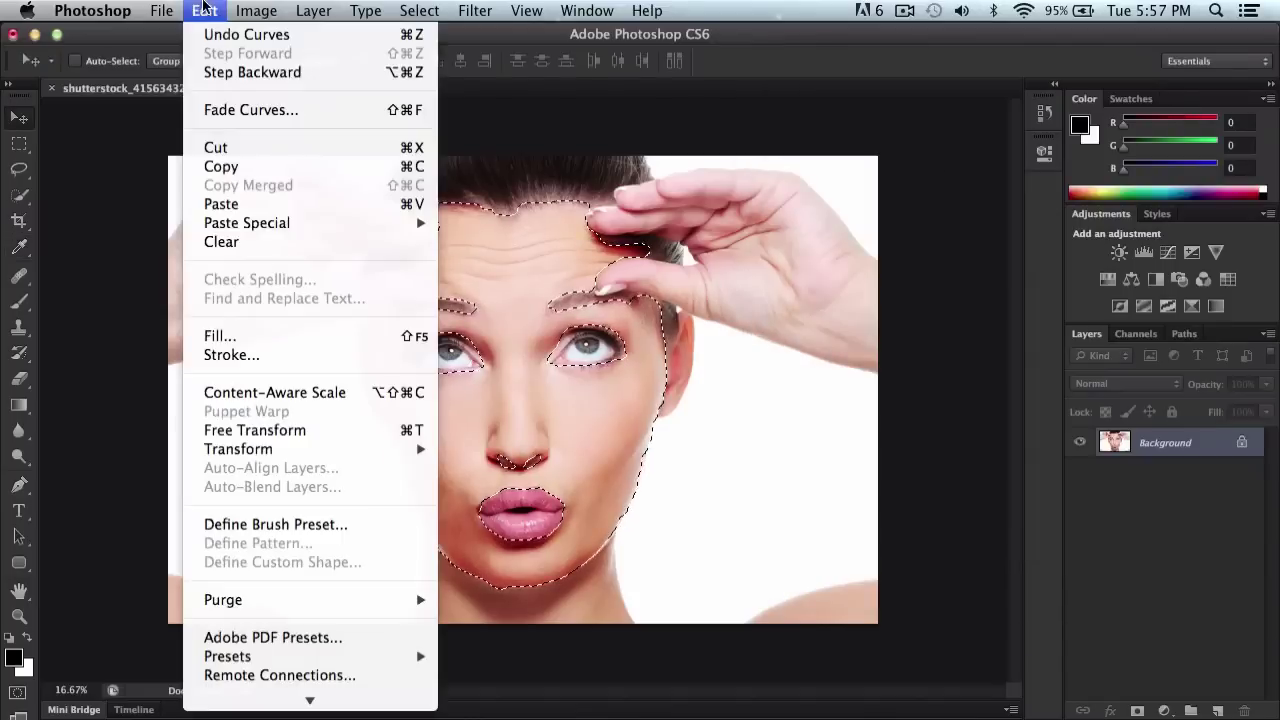
mouse_move(420, 11)
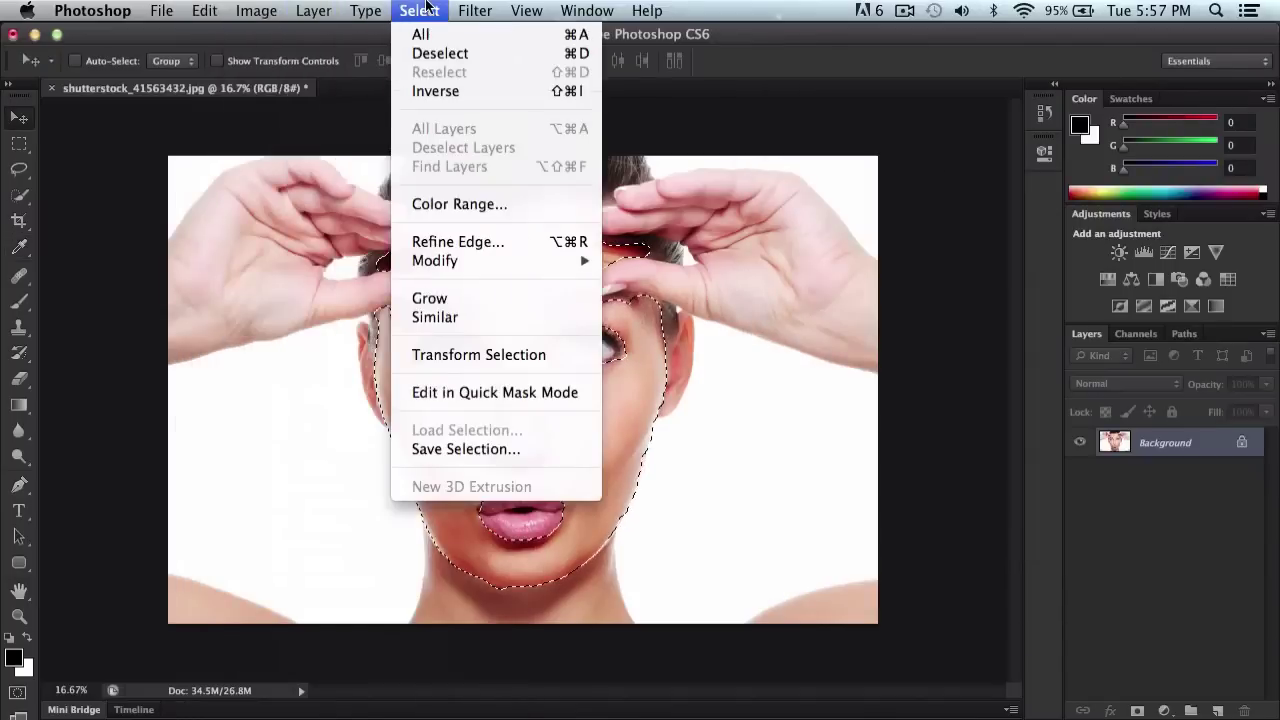
click(738, 40)
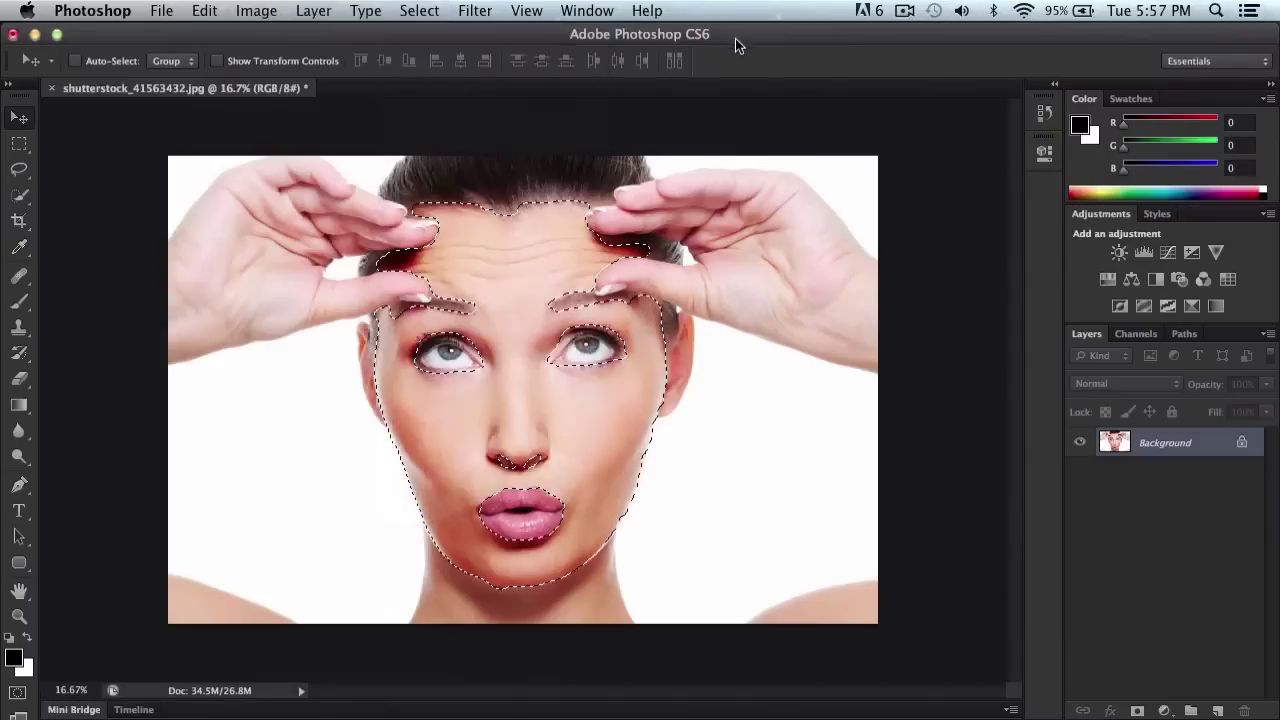
key(super+d)
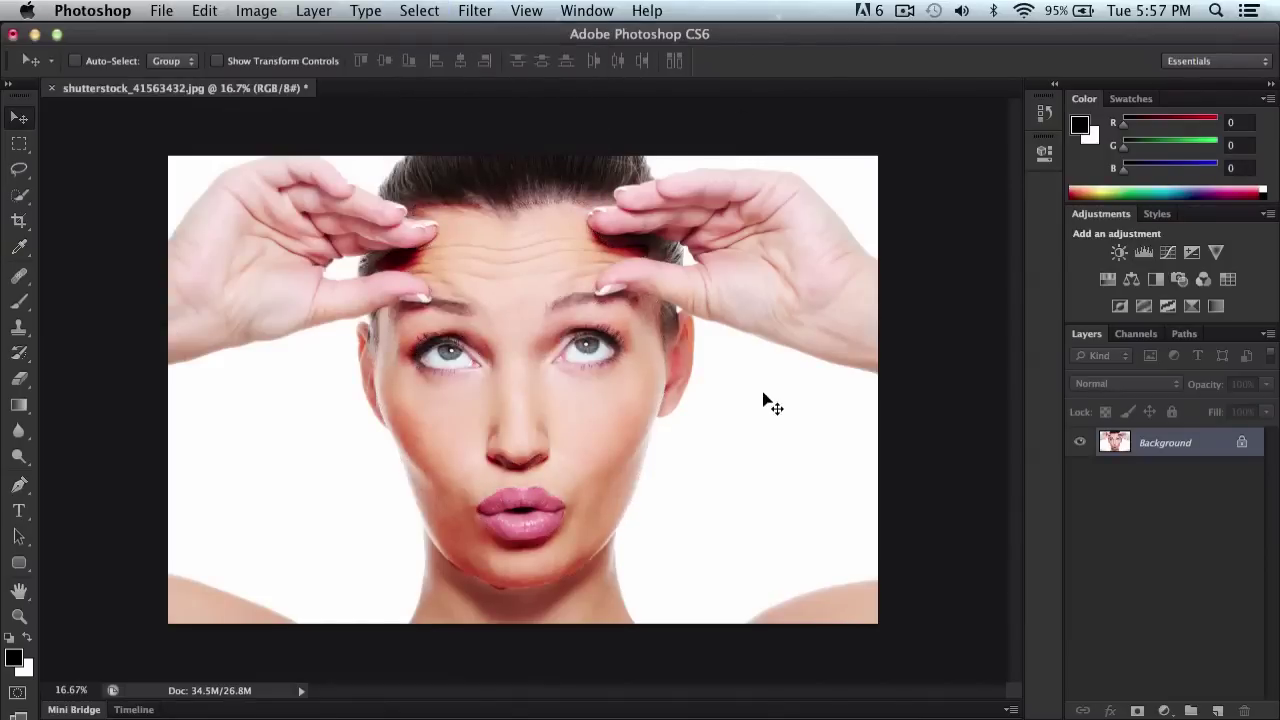
Zoom in to inspect the tanned skin, then zoom back out to the whole face
scroll(500, 495, up, 3)
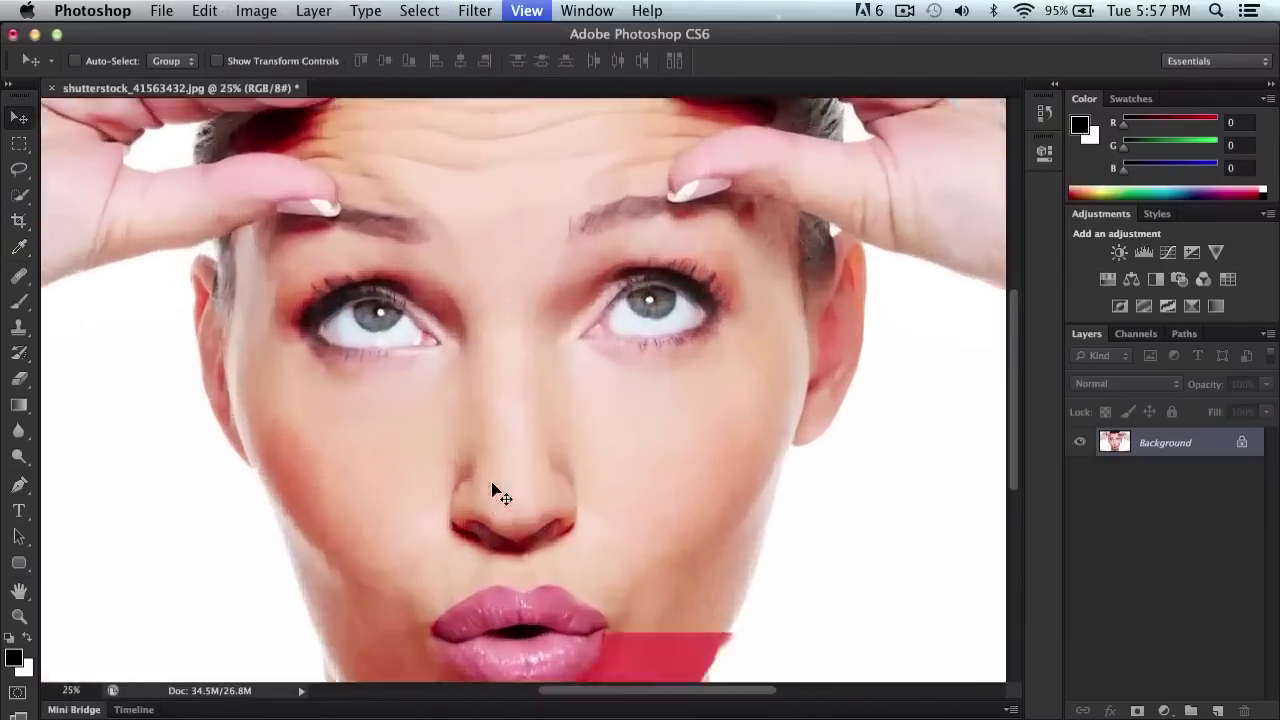
scroll(623, 517, down, 5)
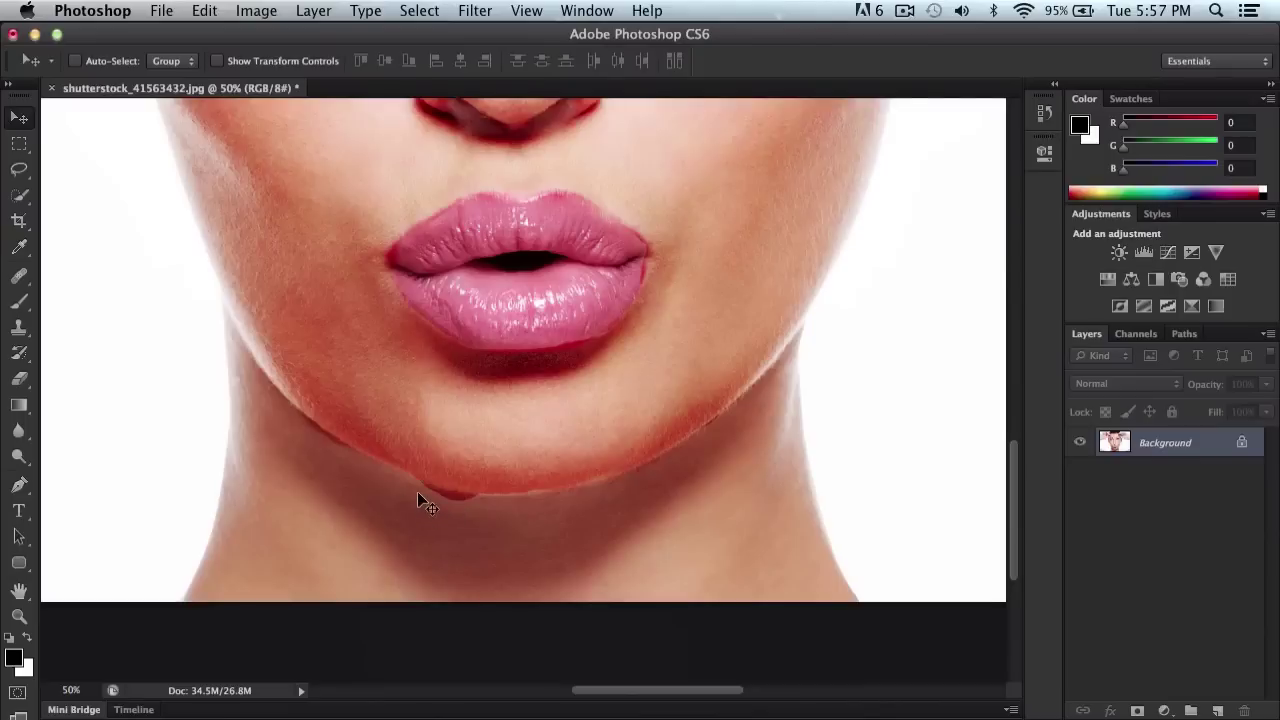
scroll(419, 495, down, 3)
scroll(422, 492, up, 10)
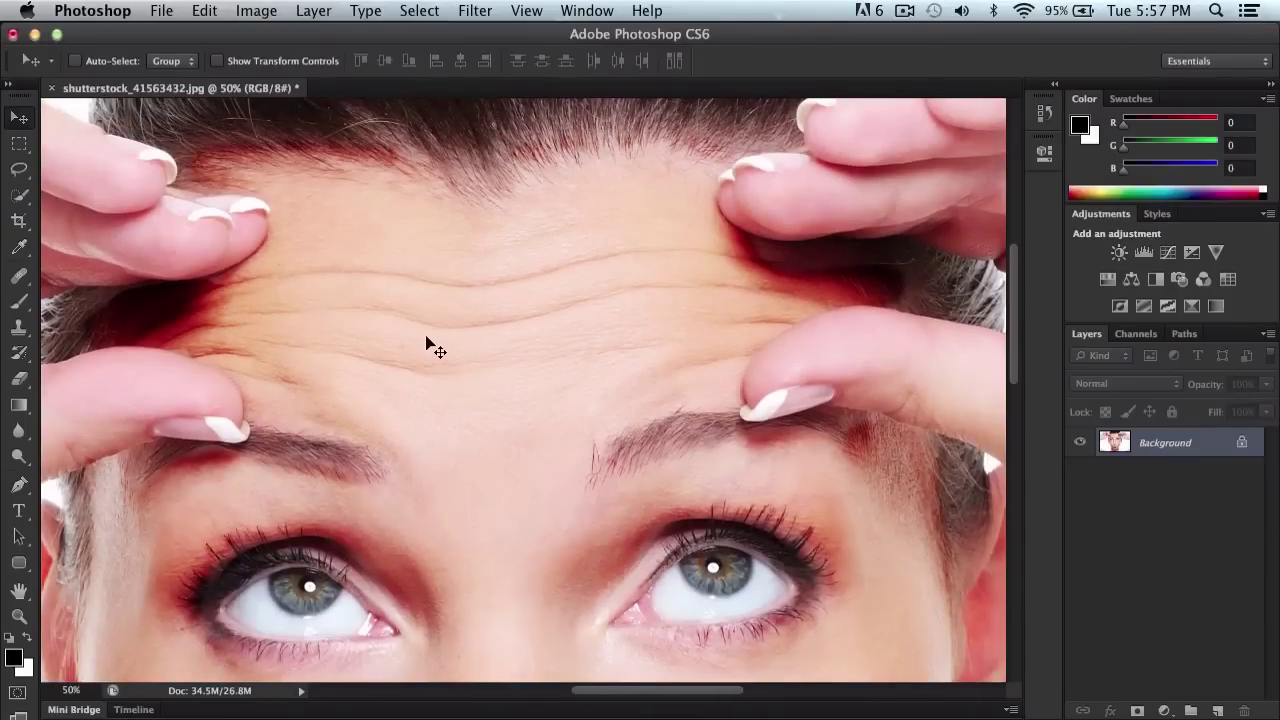
scroll(437, 350, down, 5)
key(super+minus)
key(super+minus)
key(super+minus)
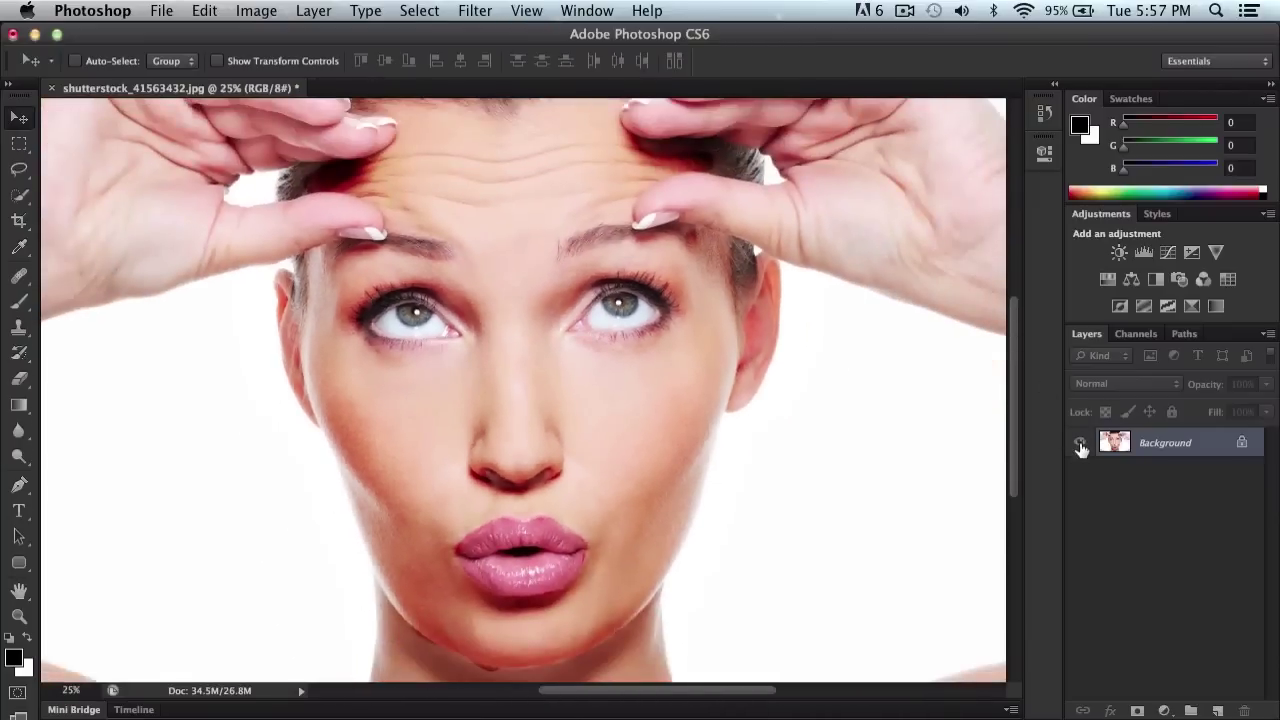
key(super+minus)
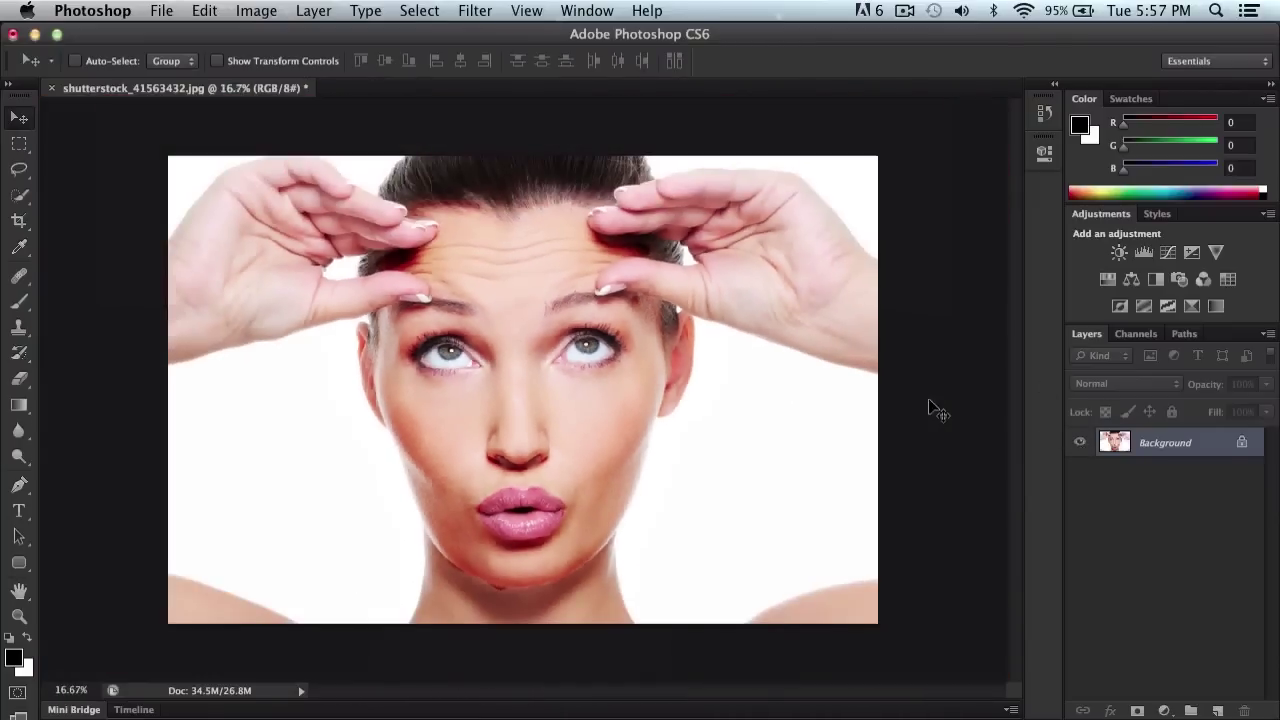
Fill the photo layer with white, undo it, and zoom in closer on the face
key(super+BackSpace)
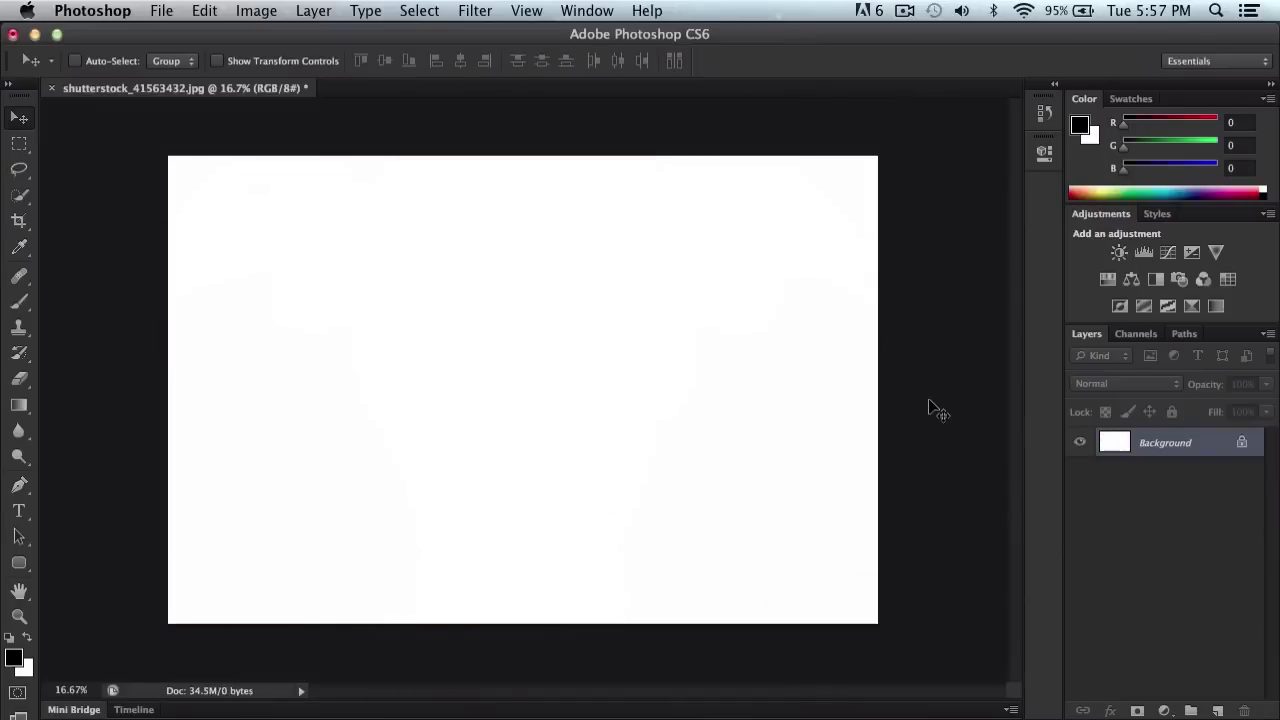
key(super+z)
key(super+plus)
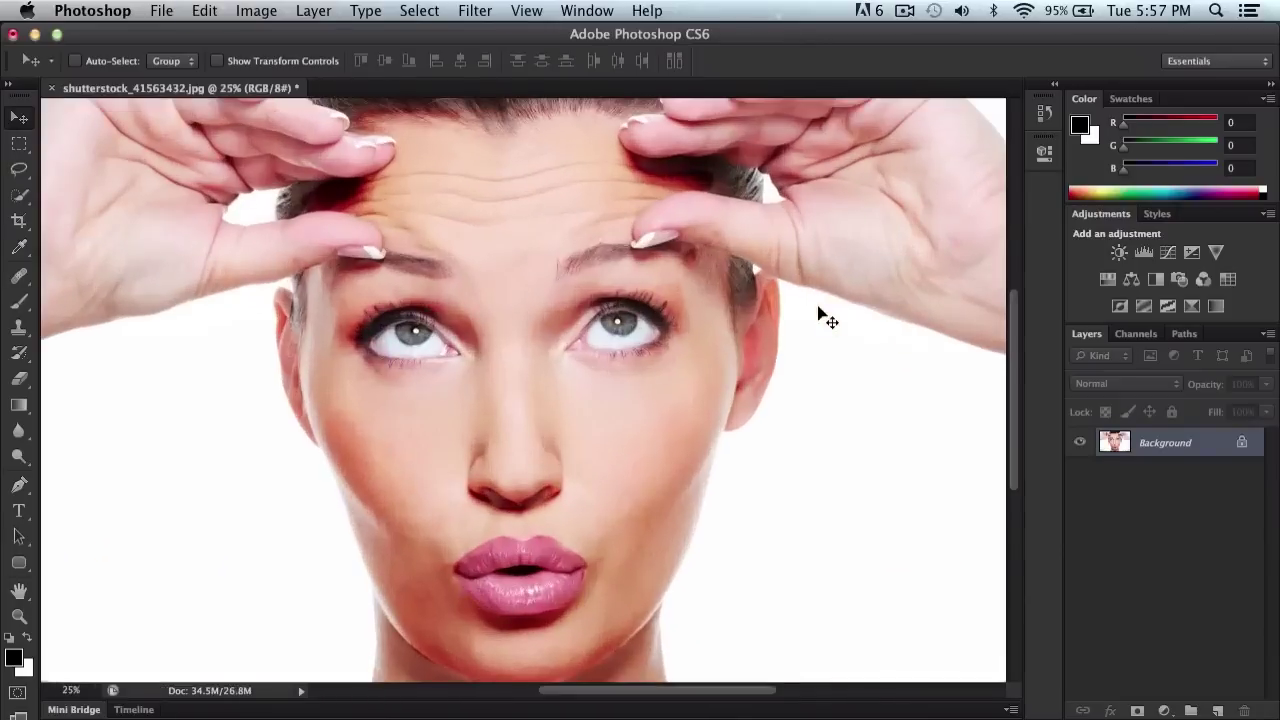
scroll(794, 314, down, 3)
scroll(794, 334, up, 5)
scroll(771, 323, down, 3)
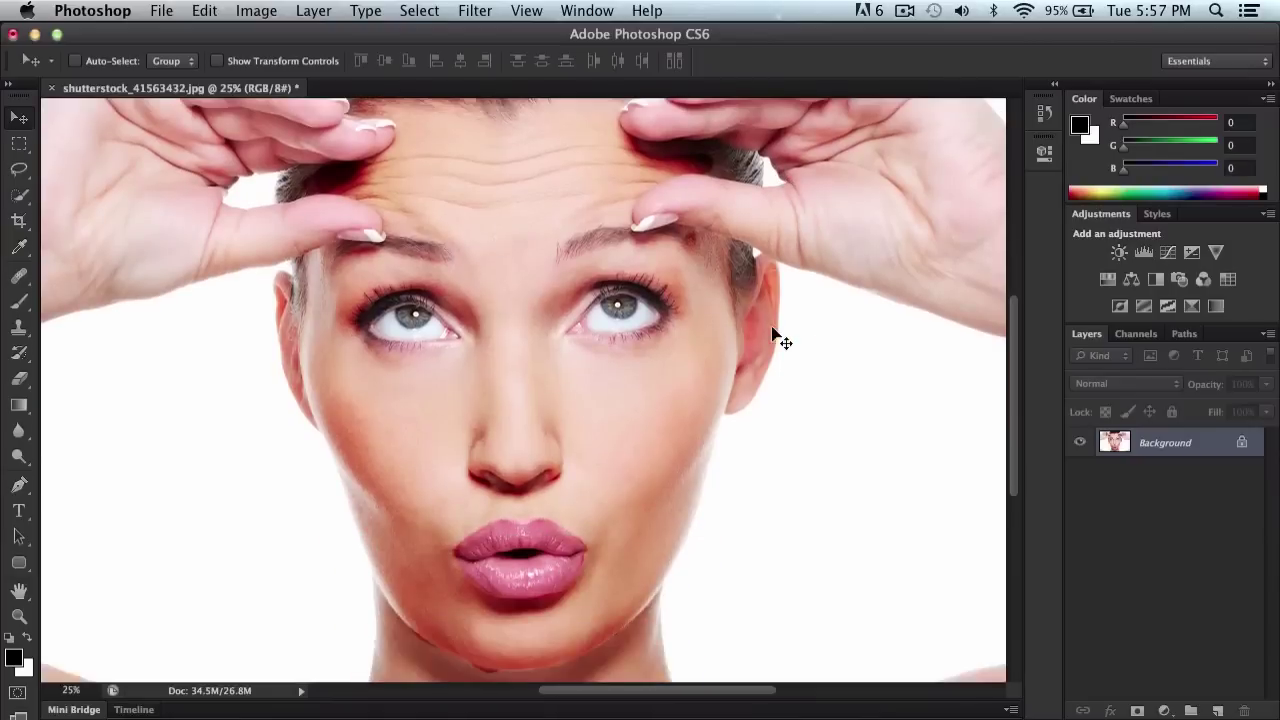
scroll(780, 340, down, 3)
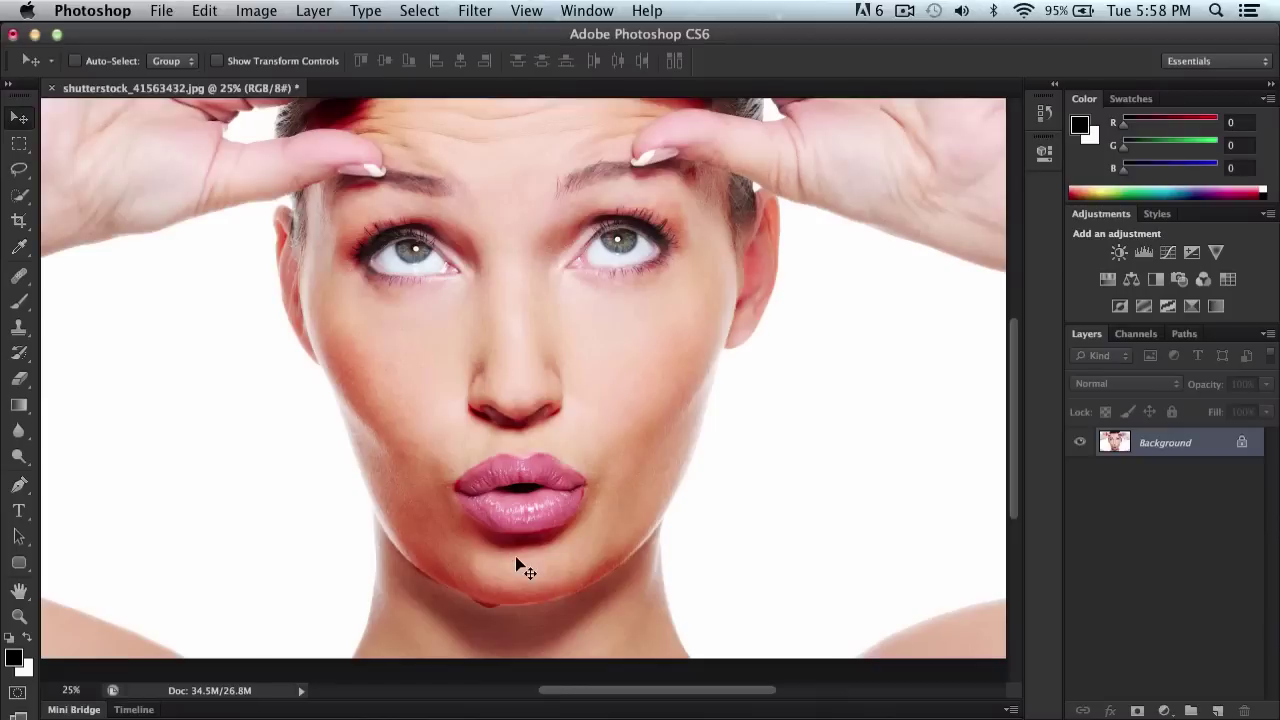
key(super+equal)
scroll(522, 553, down, 2)
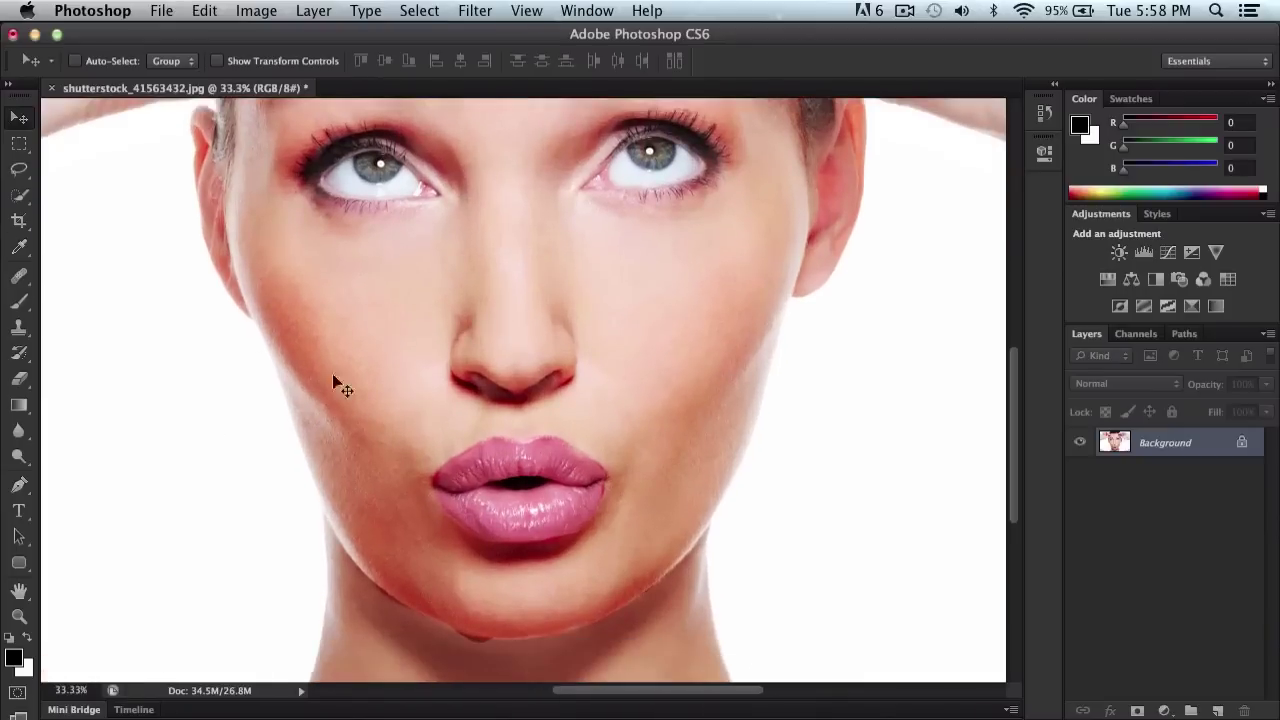
Erase the dark red blob under the chin with the Eraser
key(e)
mouse_move(466, 644)
mouse_down()
mouse_move(486, 646)
mouse_move(383, 587)
mouse_up()
key(super+z)
key(super+z)
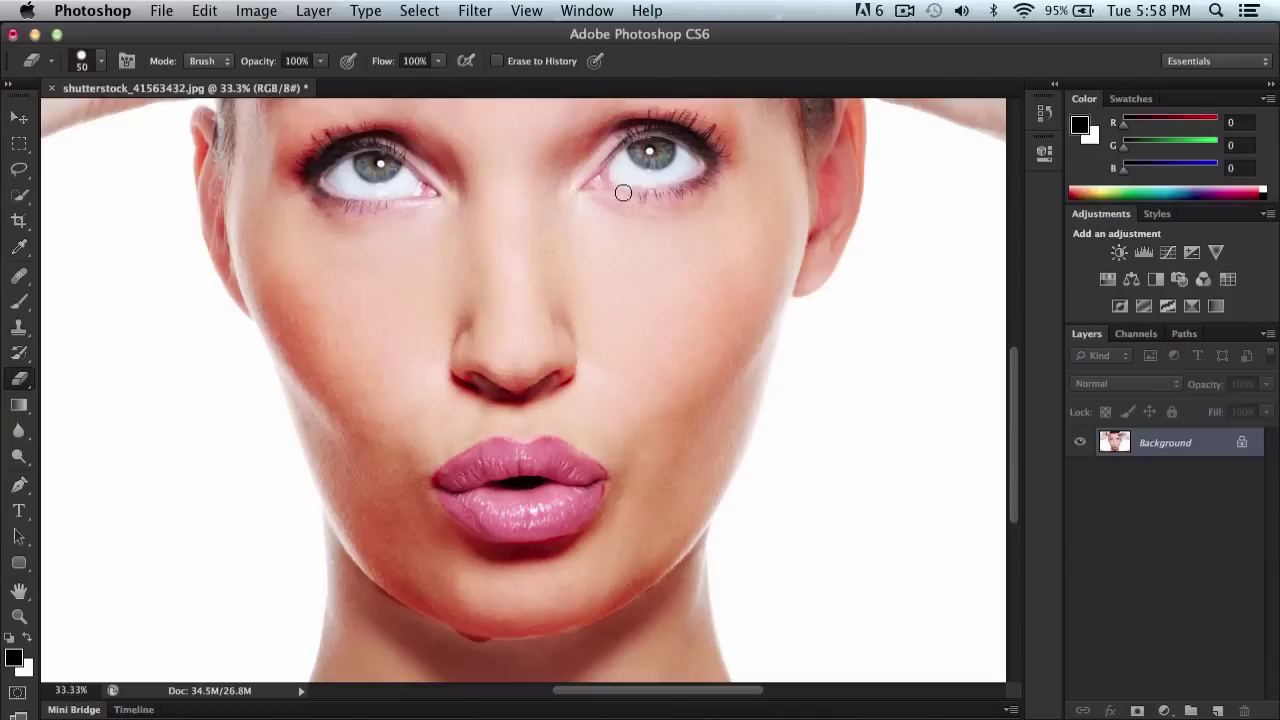
scroll(591, 239, down, 3)
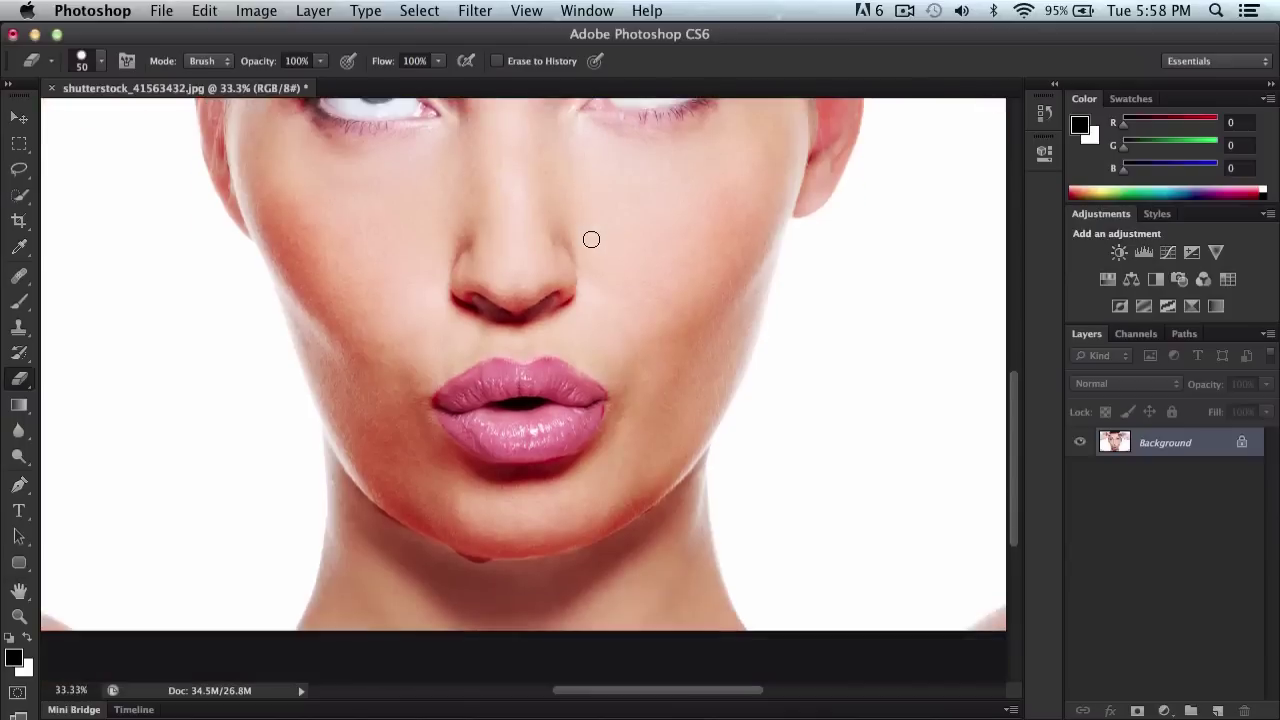
scroll(488, 441, up, 7)
scroll(480, 443, down, 5)
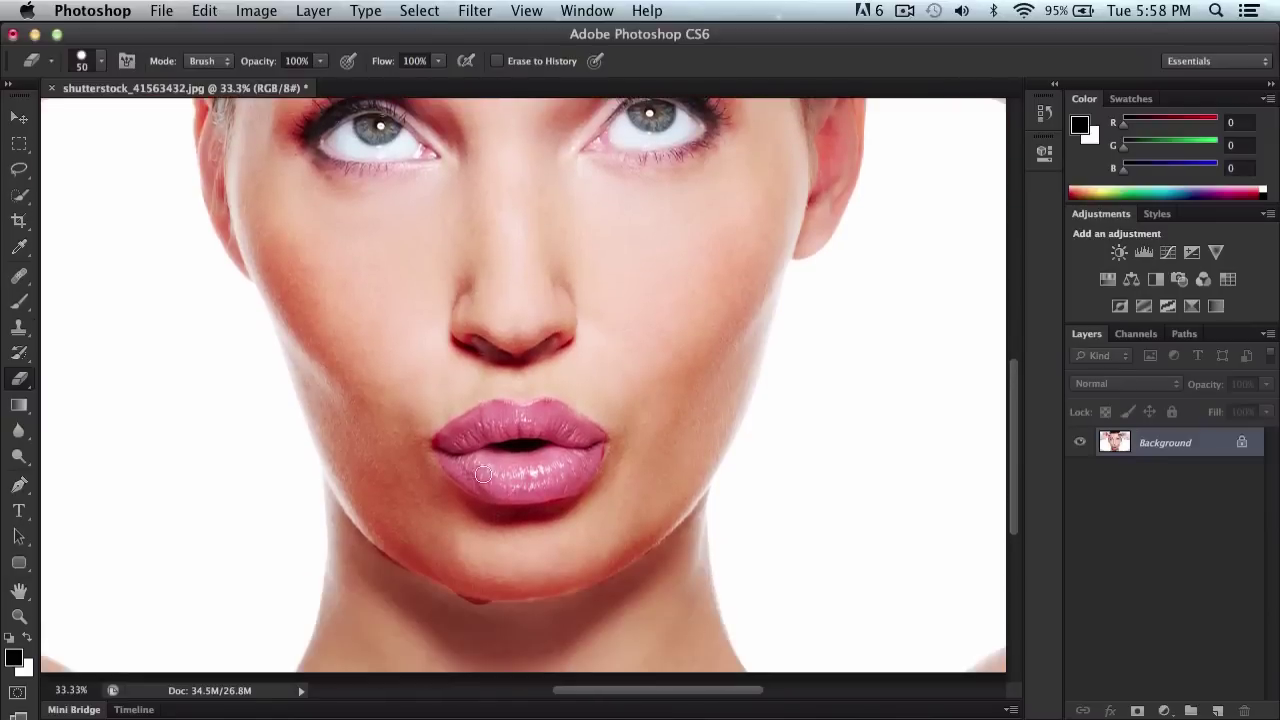
click(476, 604)
Expand the History list, deselect, and return to the state right after Curves
click(1045, 114)
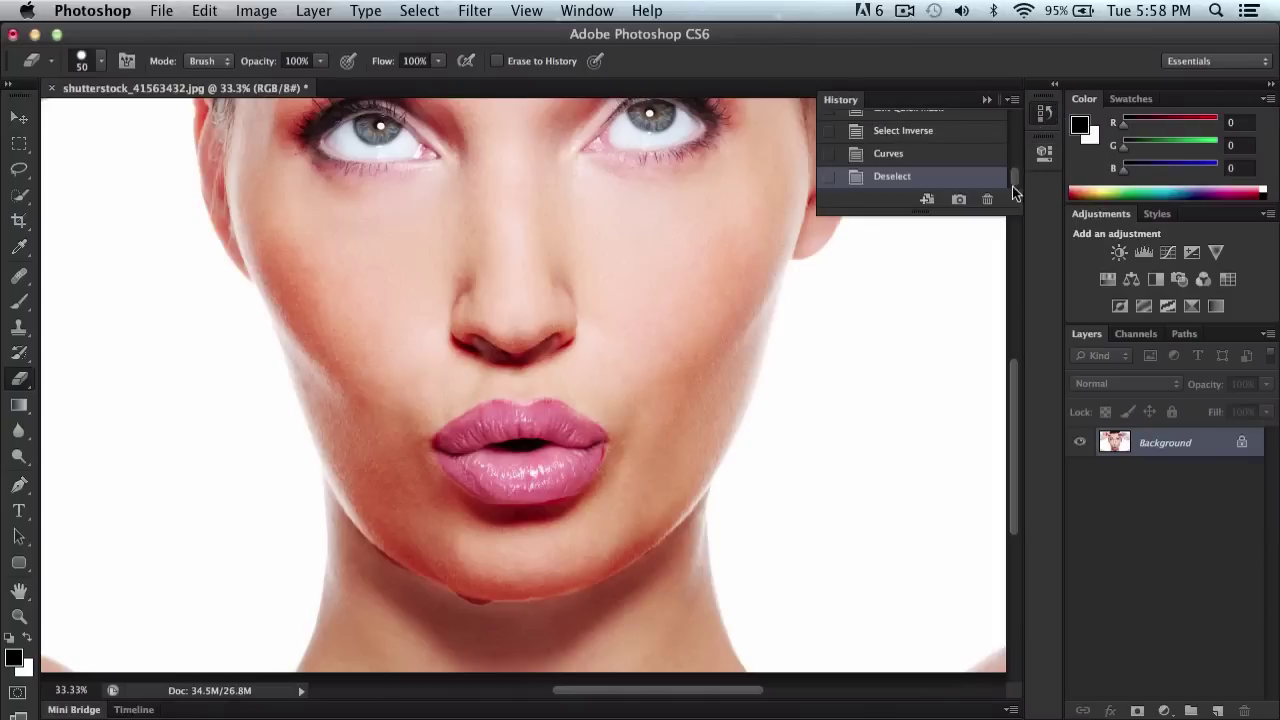
mouse_move(1013, 204)
mouse_down()
mouse_move(1014, 500)
mouse_move(1016, 316)
mouse_up()
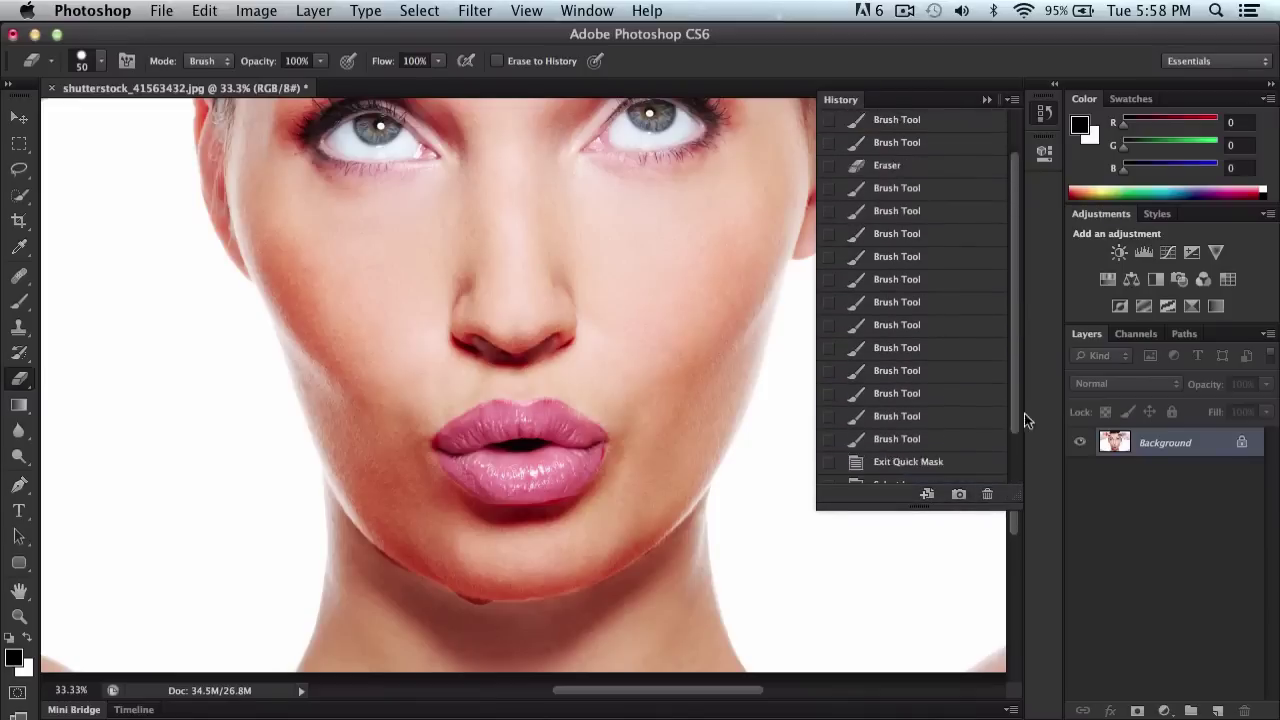
key(super+d)
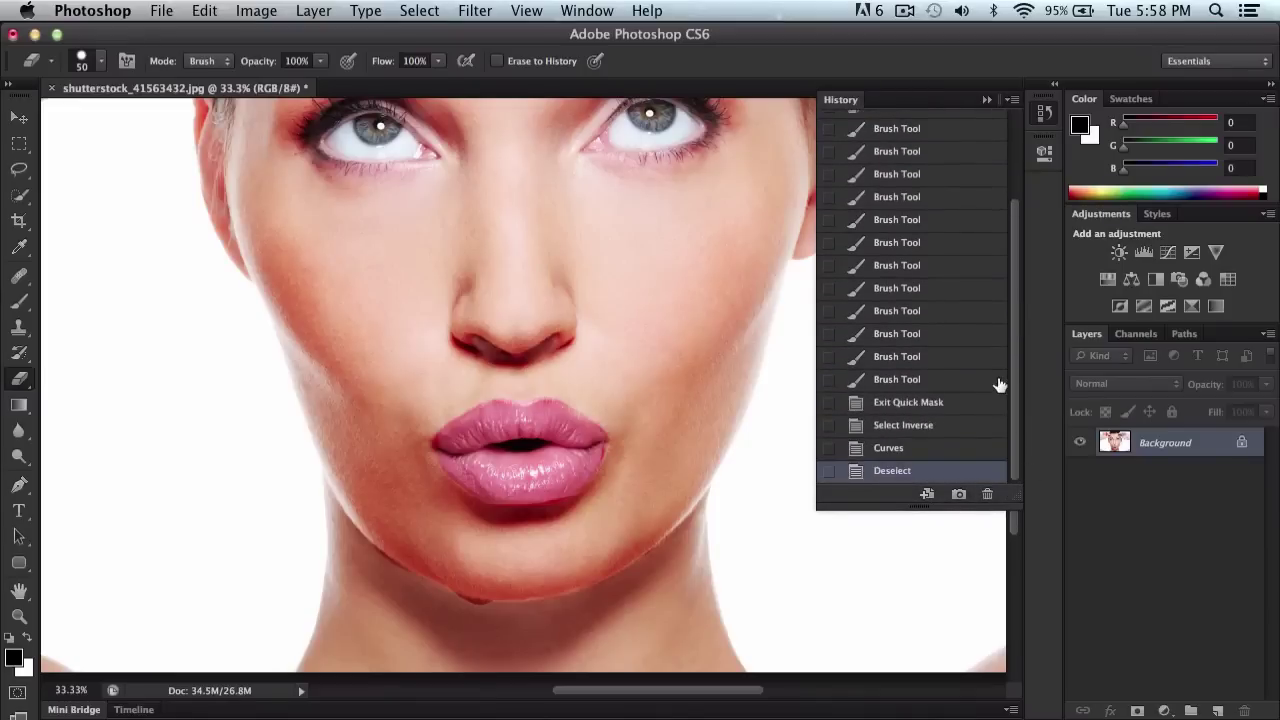
click(937, 449)
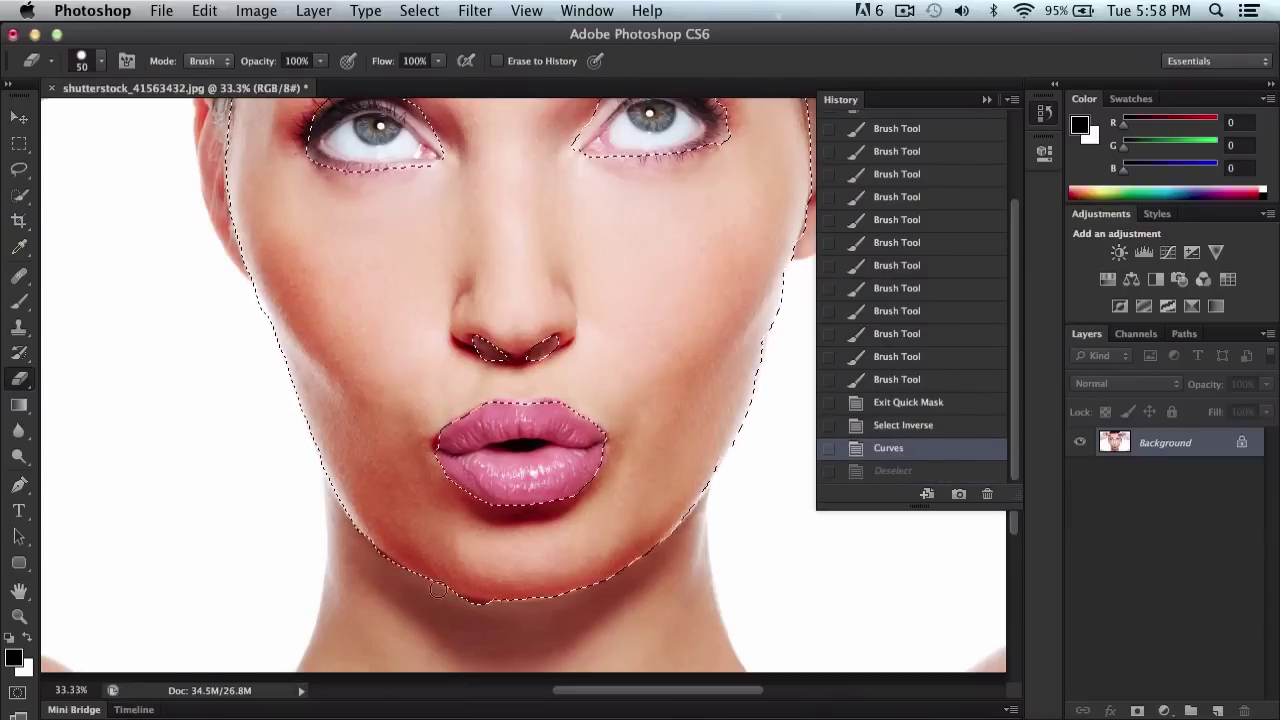
Undo a stray erase on the face, close History, and clear the selection
click(474, 598)
key(ctrl+z)
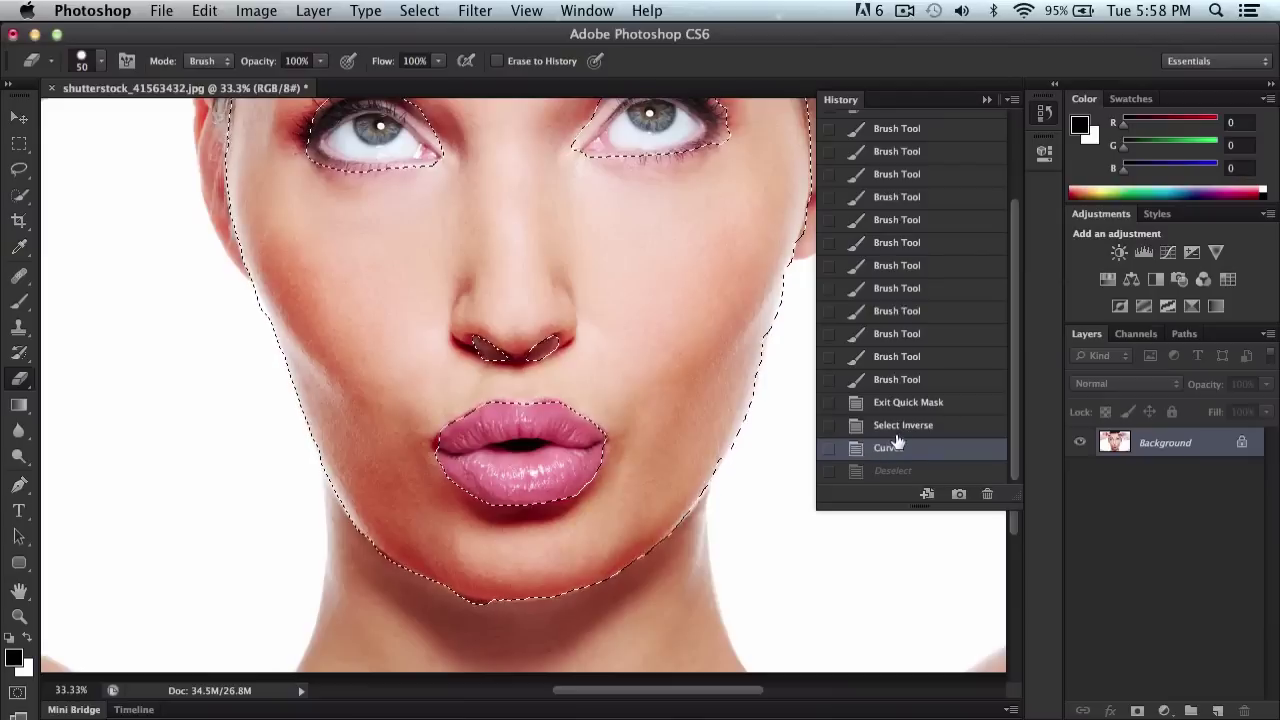
scroll(928, 403, up, 2)
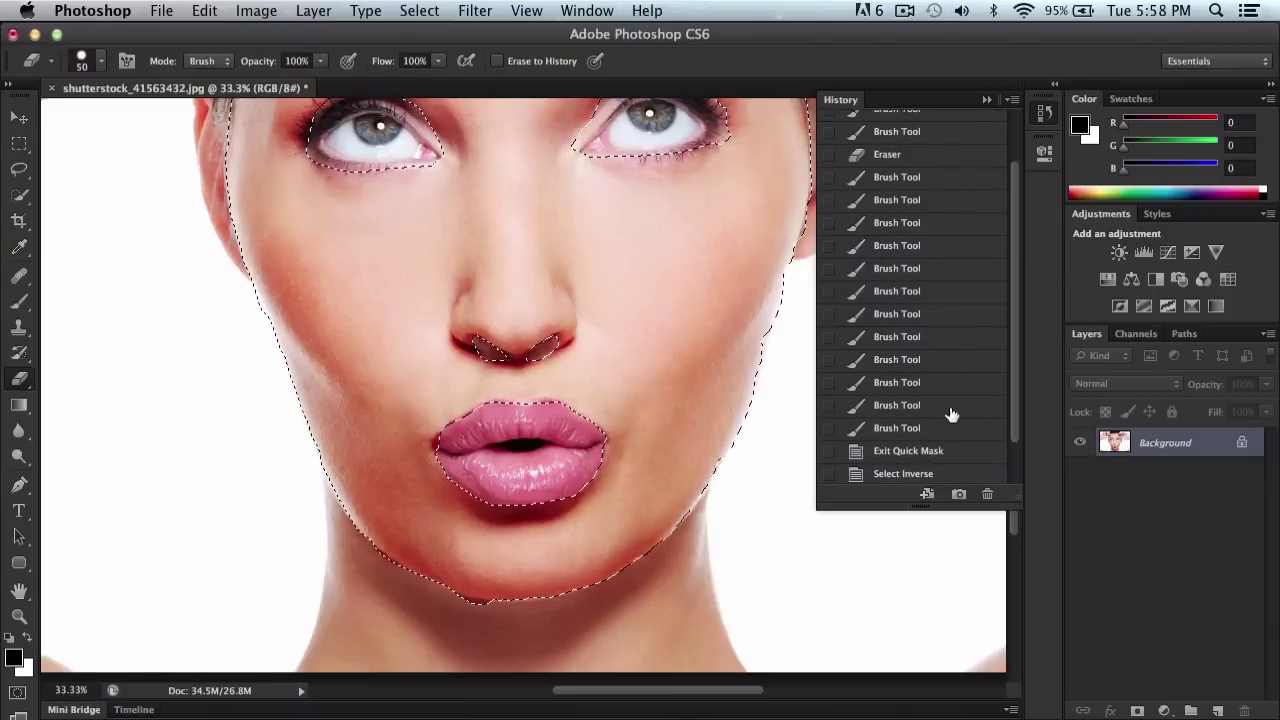
click(986, 99)
key(ctrl+d)
scroll(848, 310, up, 3)
key(super+minus)
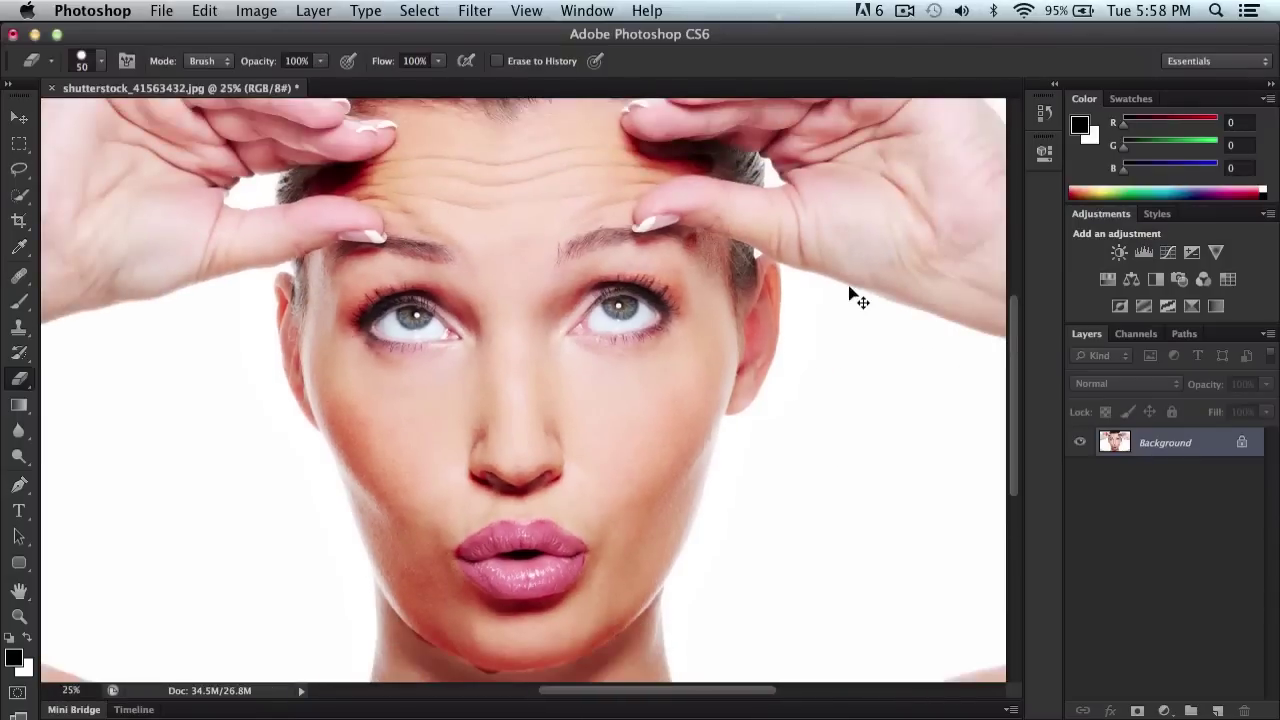
key(super+0)
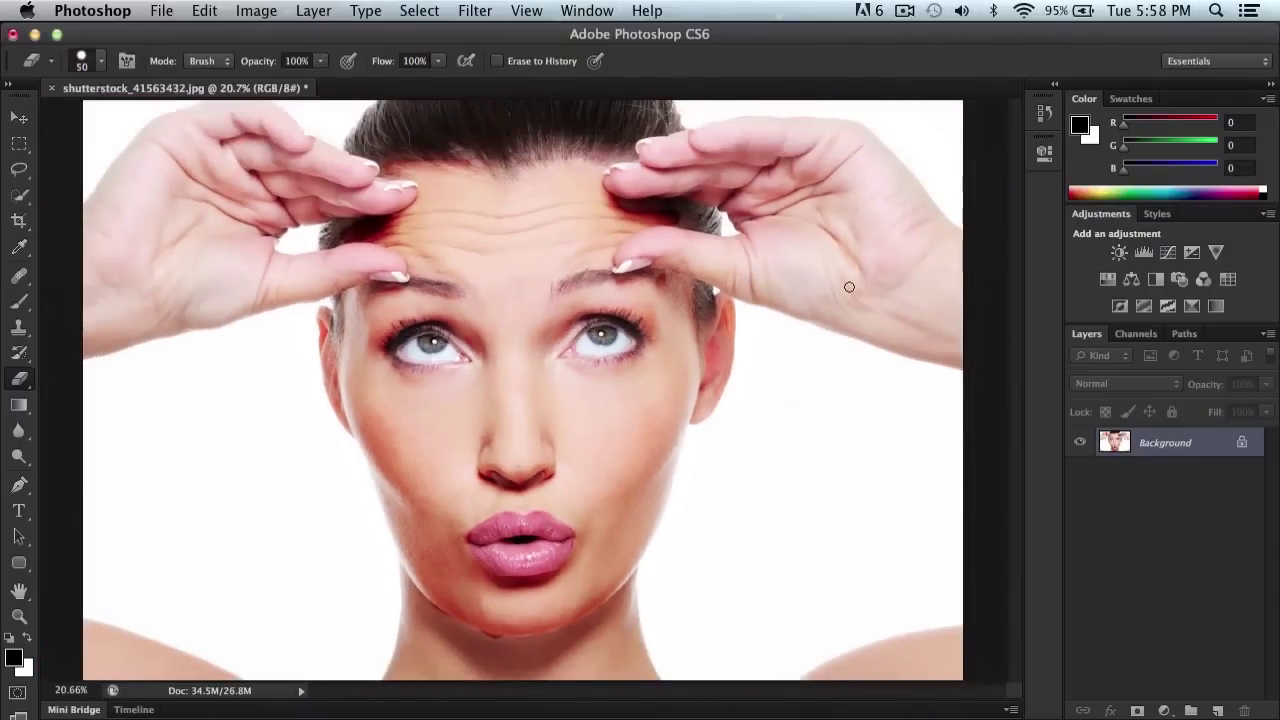